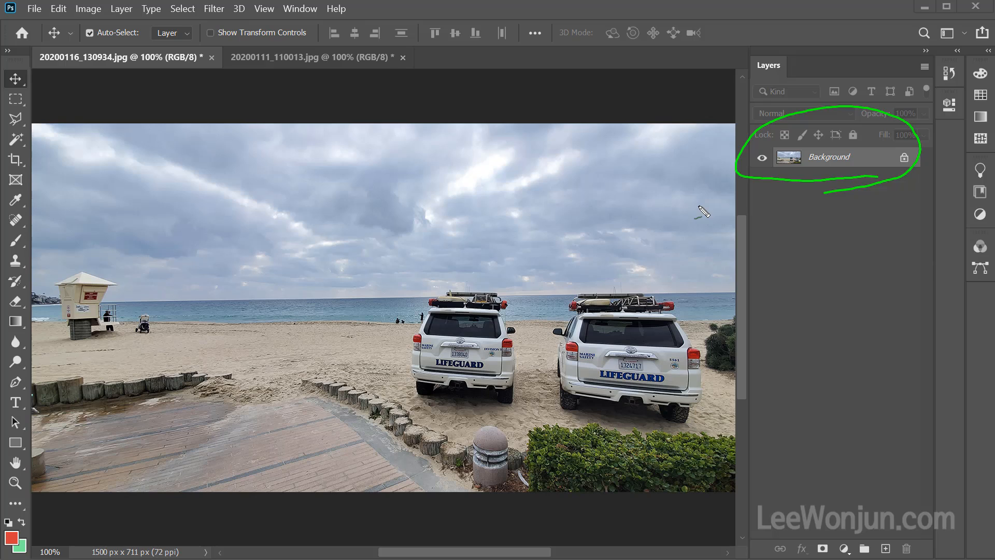
pyautogui.moveTo(752, 195)
pyautogui.mouseDown()
pyautogui.moveTo(745, 139)
pyautogui.moveTo(939, 164)
pyautogui.moveTo(919, 189)
pyautogui.moveTo(757, 182)
pyautogui.mouseUp()
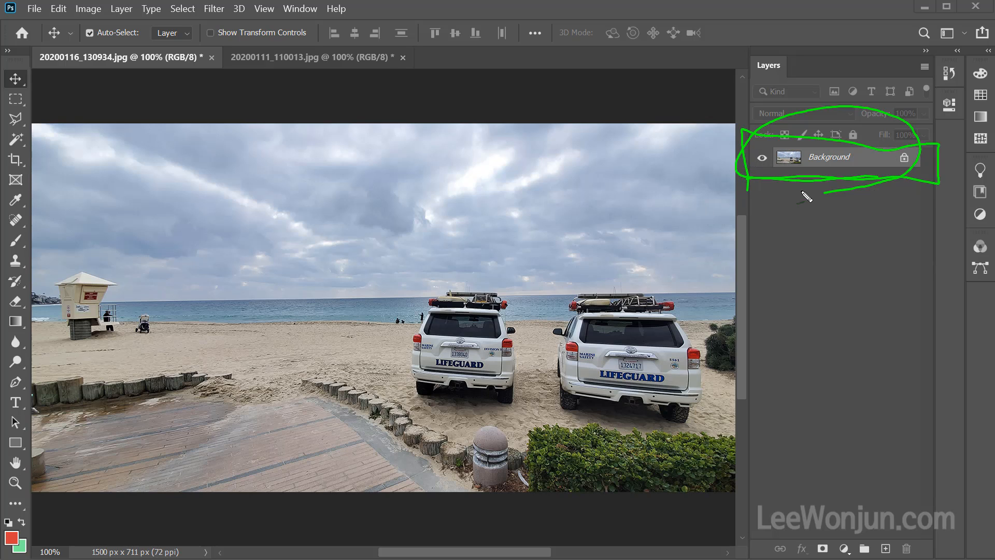
pyautogui.press('Escape')
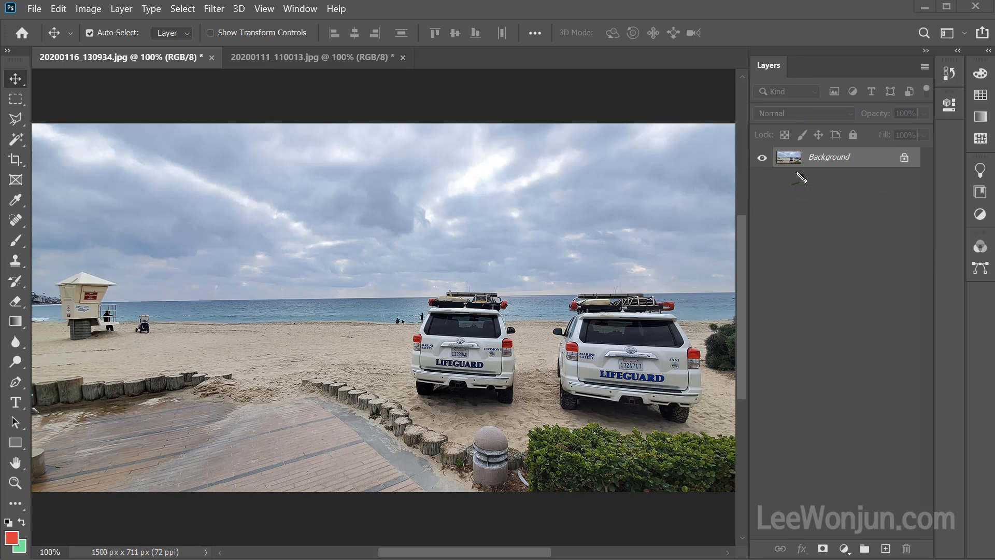
pyautogui.moveTo(908, 184); pyautogui.dragTo(902, 189)
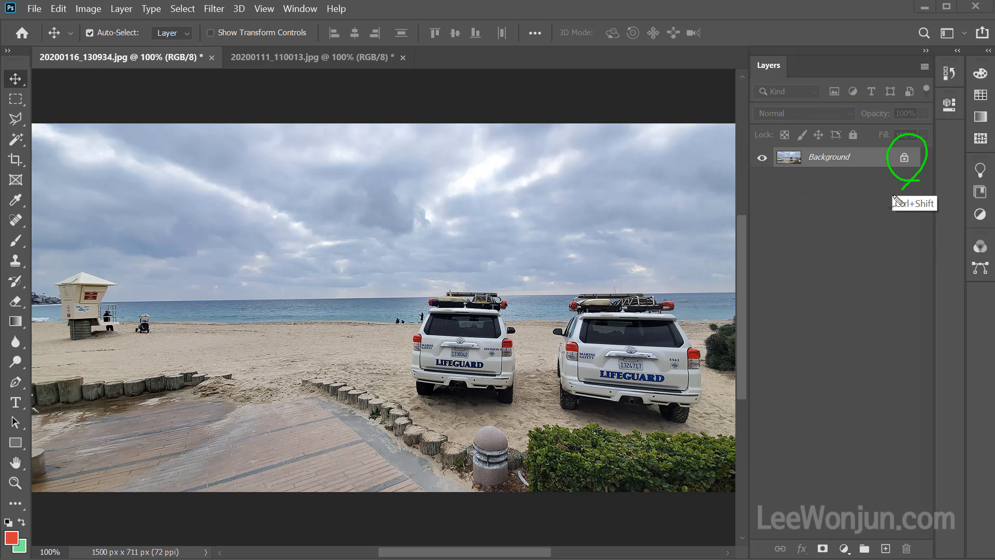
pyautogui.press('Escape')
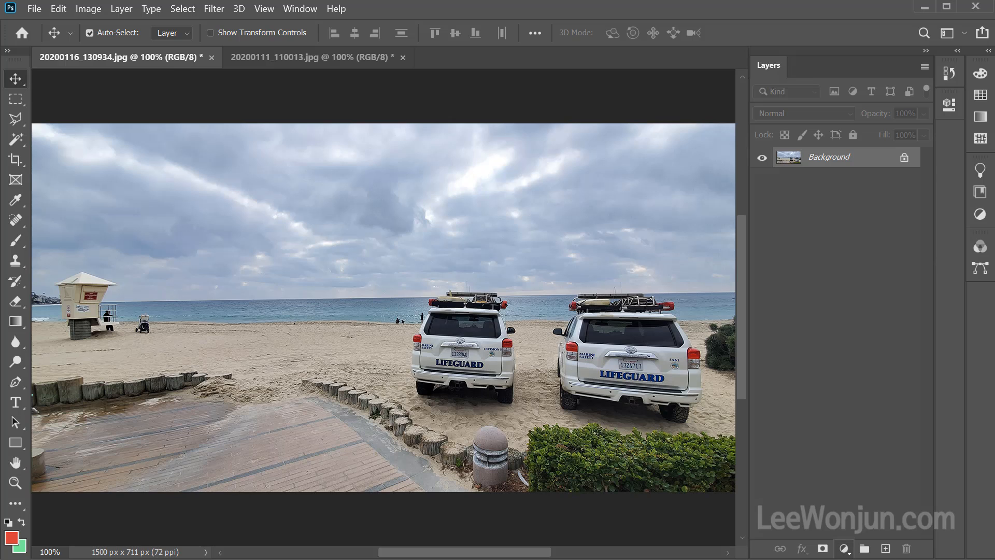
# Try to move the locked Background photo to the right and slightly up, converting it to a normal layer.
pyautogui.moveTo(396, 248); pyautogui.dragTo(398, 246)
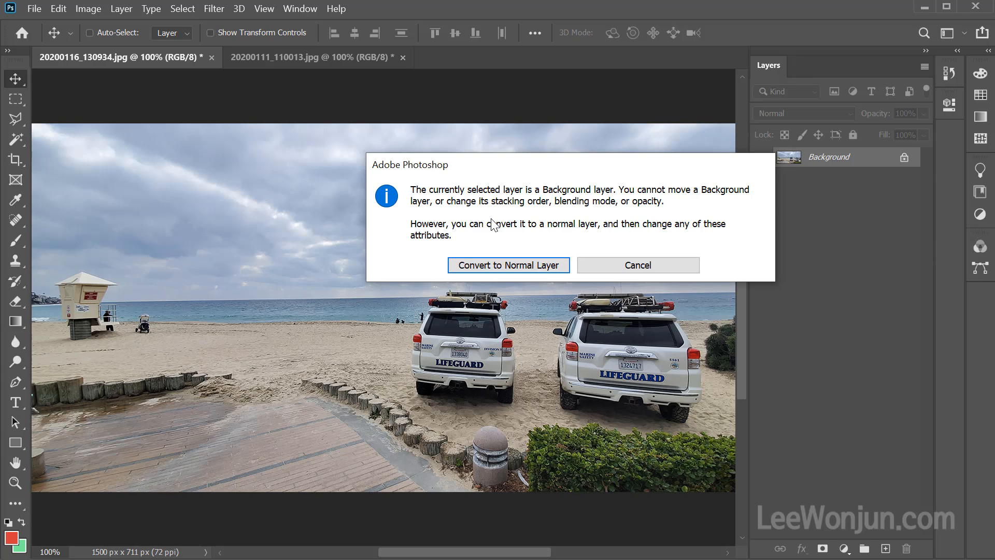
pyautogui.moveTo(555, 280)
pyautogui.mouseDown()
pyautogui.moveTo(493, 228)
pyautogui.moveTo(536, 293)
pyautogui.mouseUp()
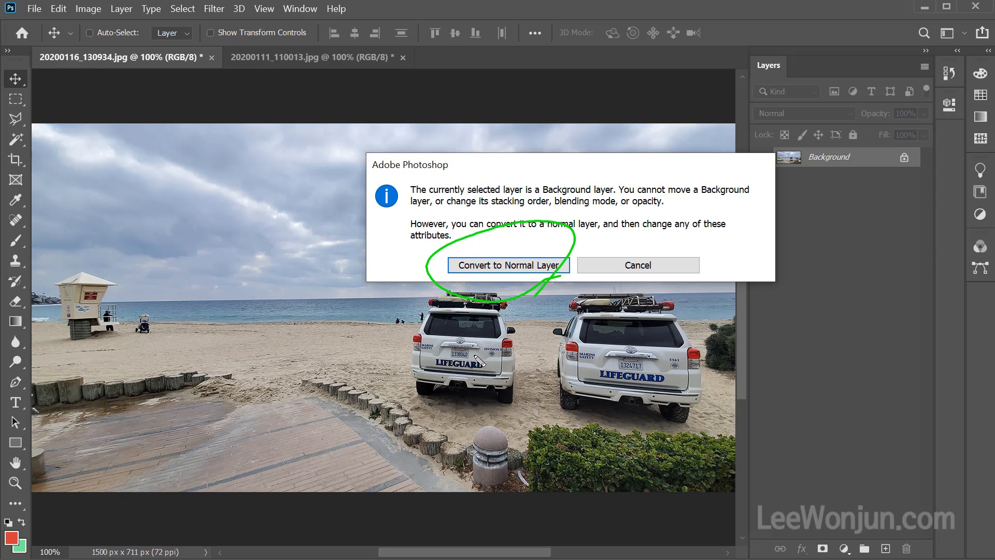
pyautogui.click(528, 266)
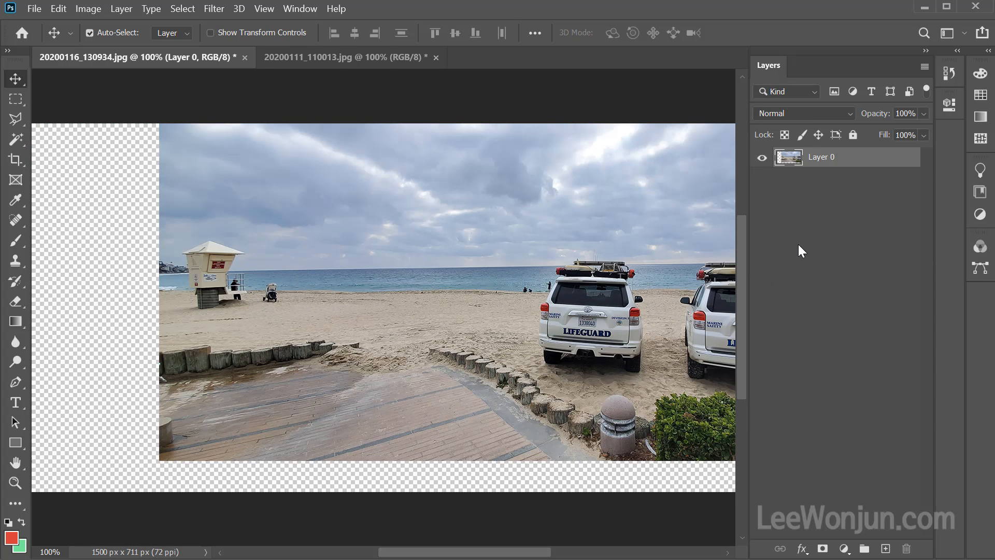
pyautogui.moveTo(832, 195)
pyautogui.mouseDown()
pyautogui.moveTo(861, 173)
pyautogui.moveTo(820, 209)
pyautogui.mouseUp()
pyautogui.moveTo(200, 398)
pyautogui.mouseDown()
pyautogui.moveTo(411, 285)
pyautogui.moveTo(422, 331)
pyautogui.moveTo(449, 293)
pyautogui.mouseUp()
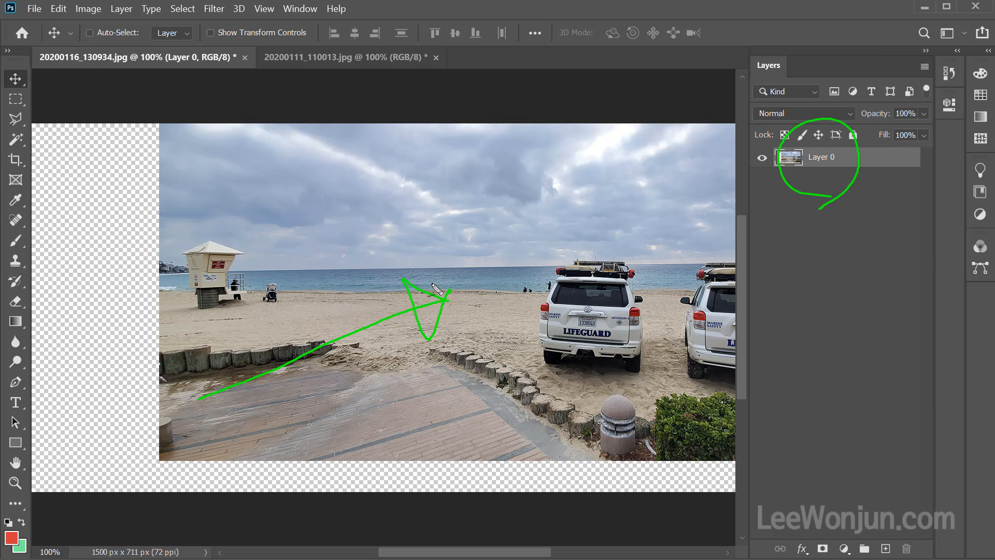
pyautogui.press('Escape')
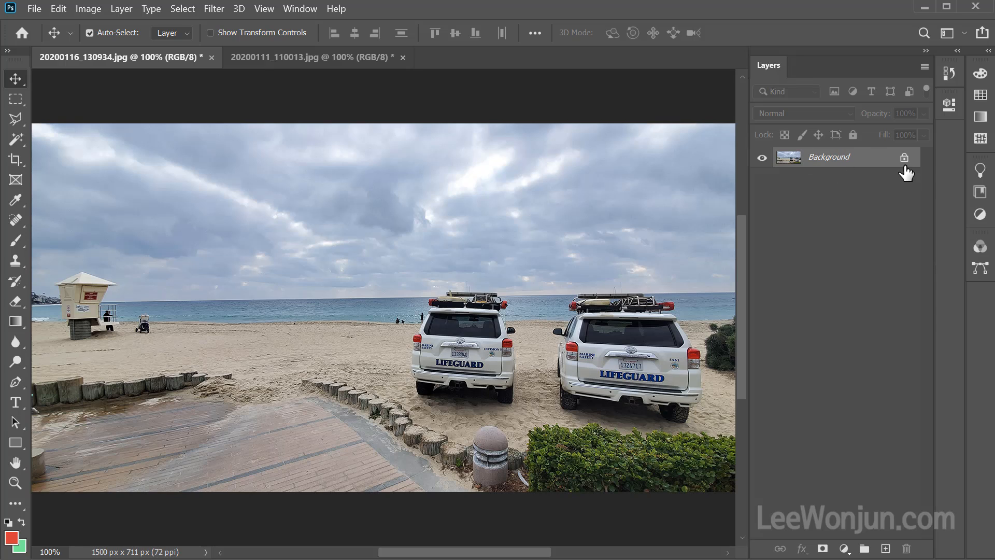
# Select a rectangular area of the photo enclosing the left lifeguard vehicle and open the Fill dialog.
pyautogui.click(16, 101)
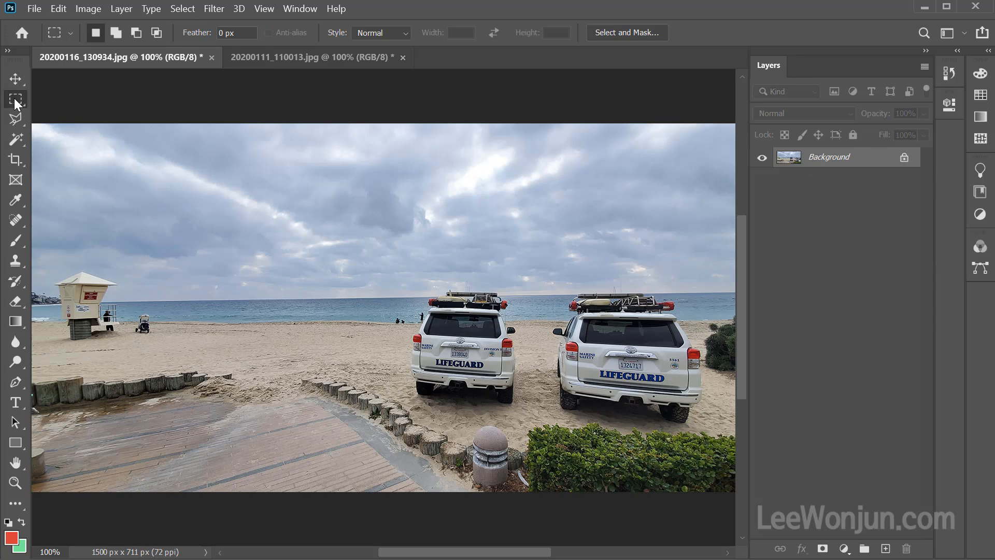
pyautogui.moveTo(264, 218); pyautogui.dragTo(563, 419)
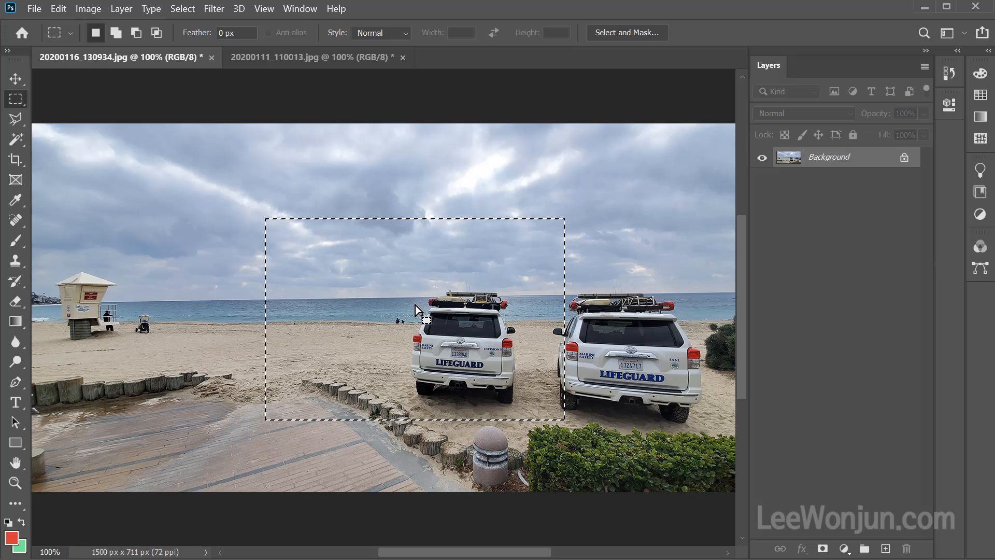
pyautogui.hotkey('shift', 'F5')
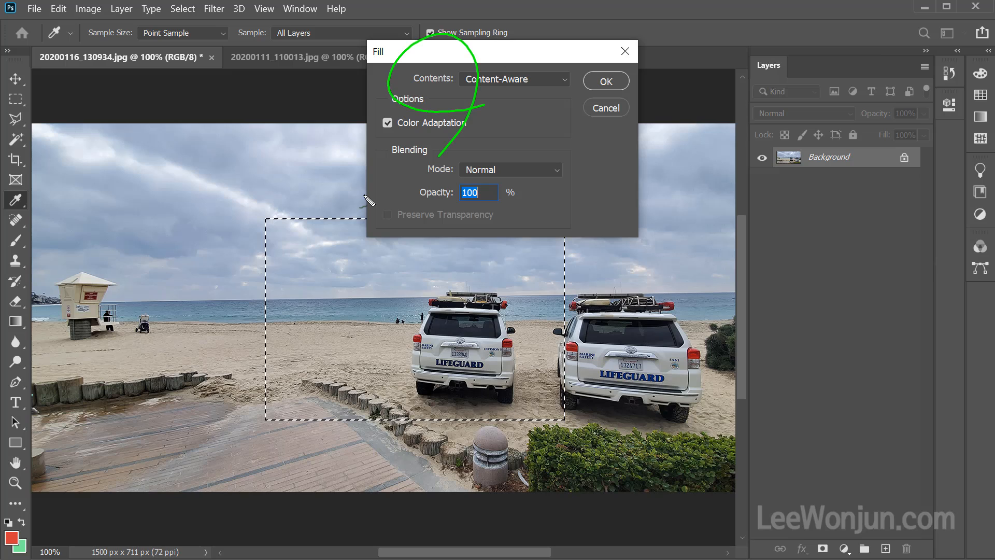
pyautogui.press('Return')
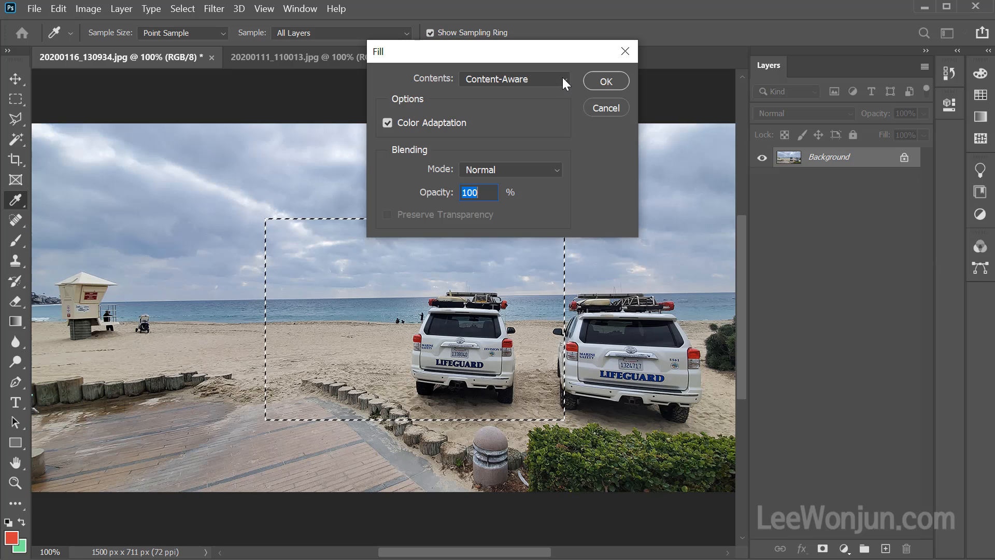
# Examine the fill contents choices, including Foreground Color, Background Color, Color, Content-Aware and Pattern.
pyautogui.click(561, 77)
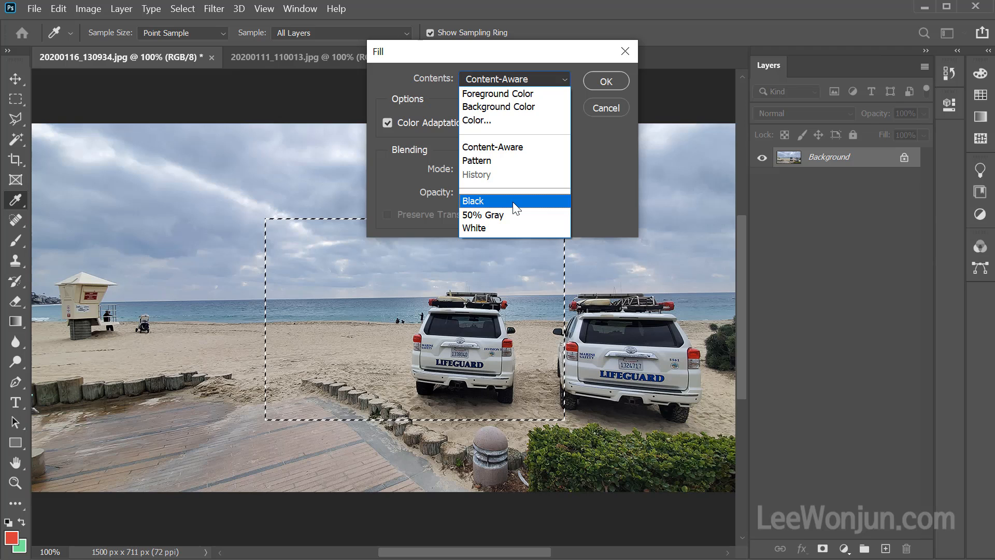
pyautogui.hotkey('ctrl', '2')
pyautogui.moveTo(49, 542)
pyautogui.mouseDown()
pyautogui.moveTo(2, 556)
pyautogui.moveTo(49, 520)
pyautogui.moveTo(52, 558)
pyautogui.mouseUp()
pyautogui.moveTo(23, 508)
pyautogui.mouseDown()
pyautogui.moveTo(57, 446)
pyautogui.moveTo(220, 247)
pyautogui.moveTo(378, 123)
pyautogui.moveTo(469, 101)
pyautogui.mouseUp()
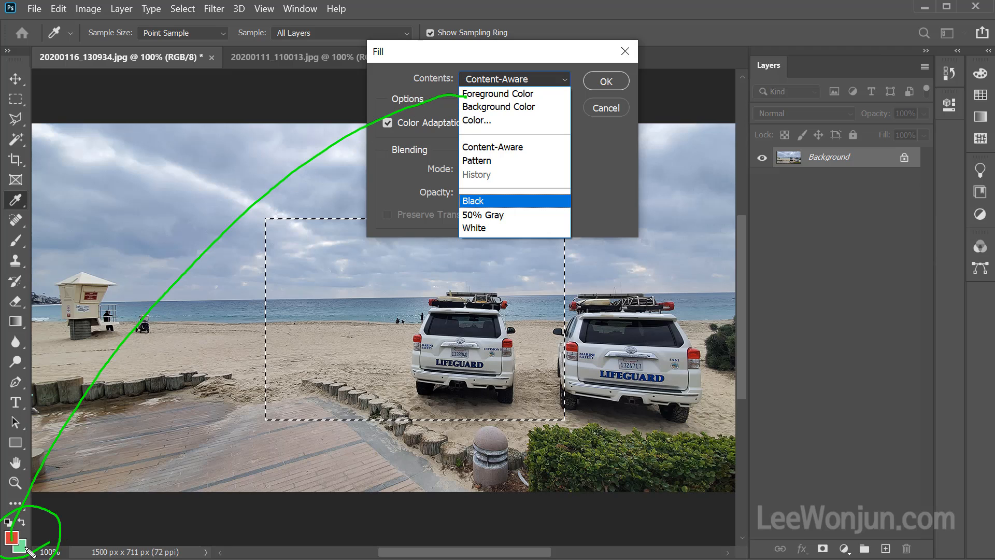
pyautogui.moveTo(29, 551)
pyautogui.mouseDown()
pyautogui.moveTo(108, 521)
pyautogui.moveTo(242, 424)
pyautogui.moveTo(355, 310)
pyautogui.moveTo(489, 119)
pyautogui.mouseUp()
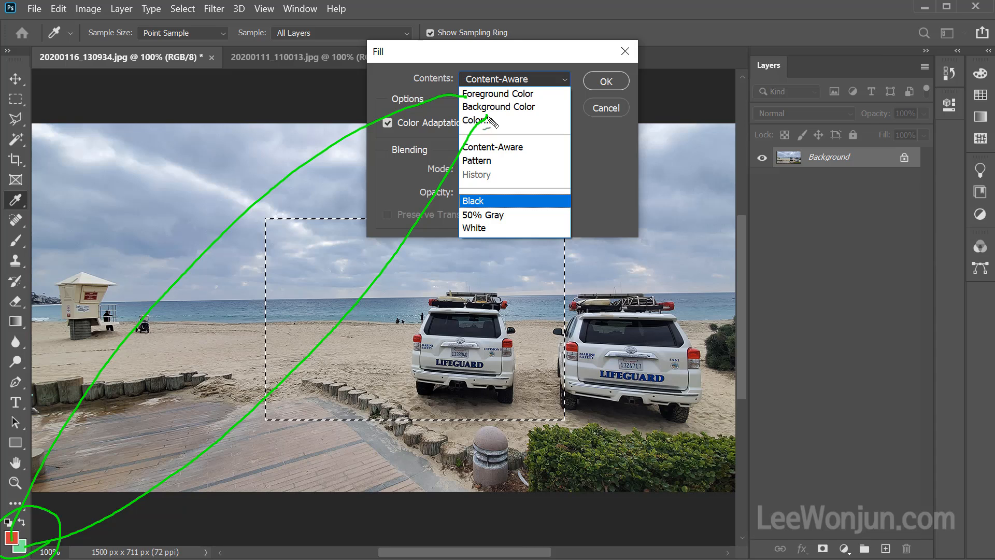
pyautogui.moveTo(517, 127)
pyautogui.mouseDown()
pyautogui.moveTo(466, 137)
pyautogui.moveTo(502, 120)
pyautogui.mouseUp()
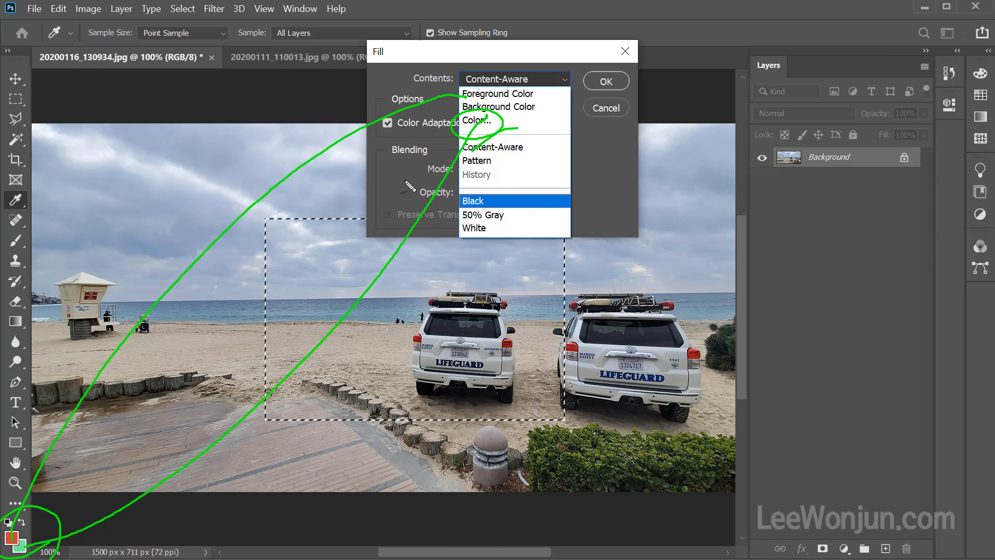
pyautogui.moveTo(506, 193)
pyautogui.mouseDown()
pyautogui.moveTo(534, 162)
pyautogui.moveTo(487, 203)
pyautogui.mouseUp()
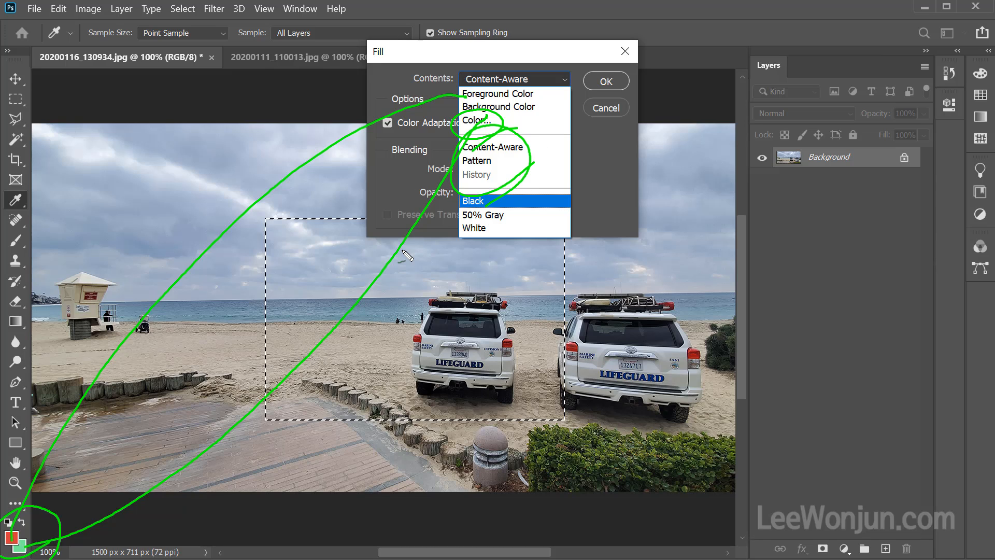
pyautogui.press('Escape')
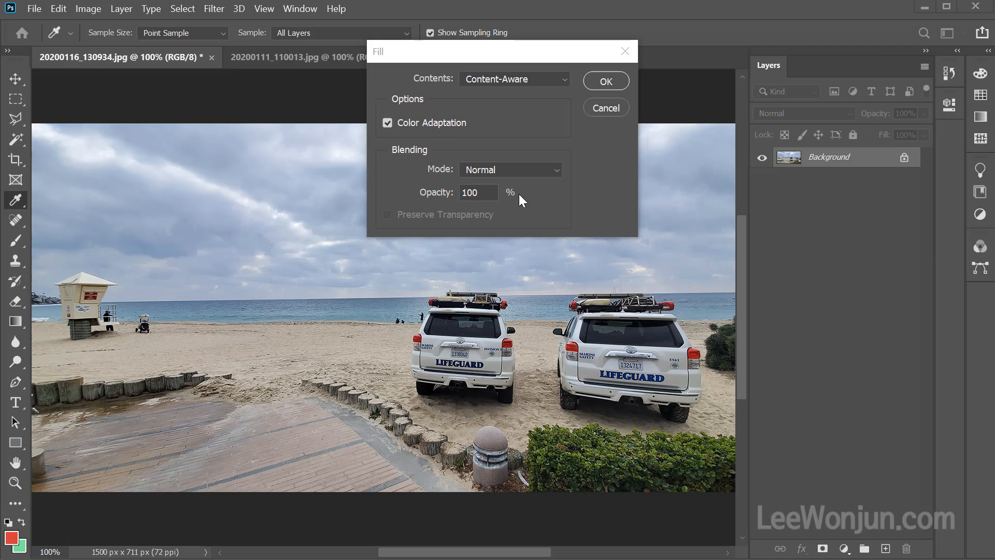
# Fill the rectangular selection with the Background Color.
pyautogui.click(562, 79)
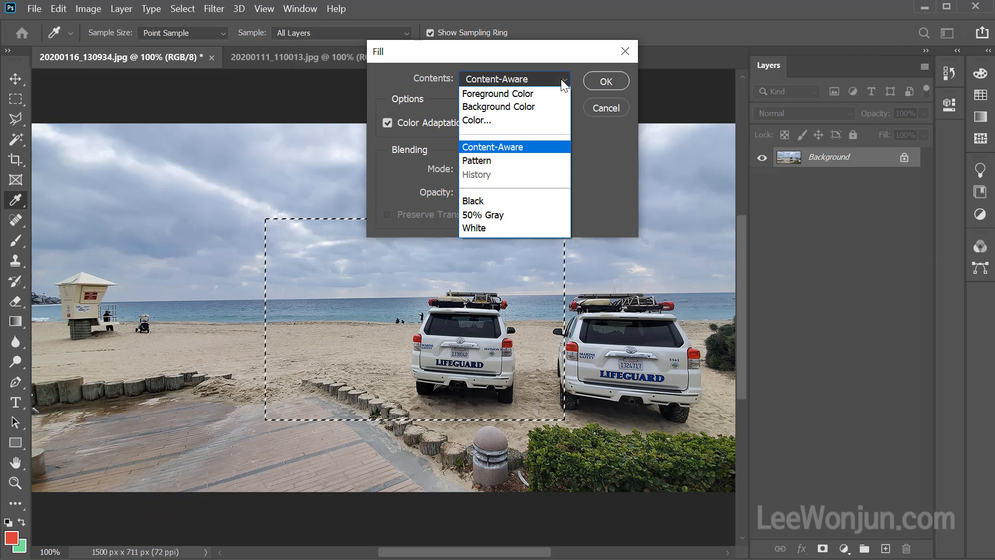
pyautogui.click(548, 106)
pyautogui.click(606, 81)
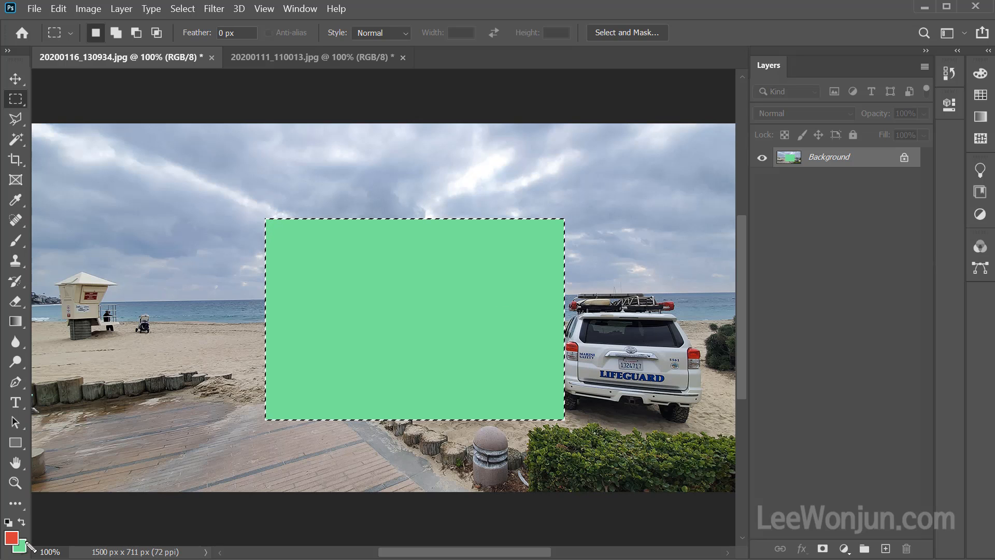
pyautogui.hotkey('ctrl', 'd')
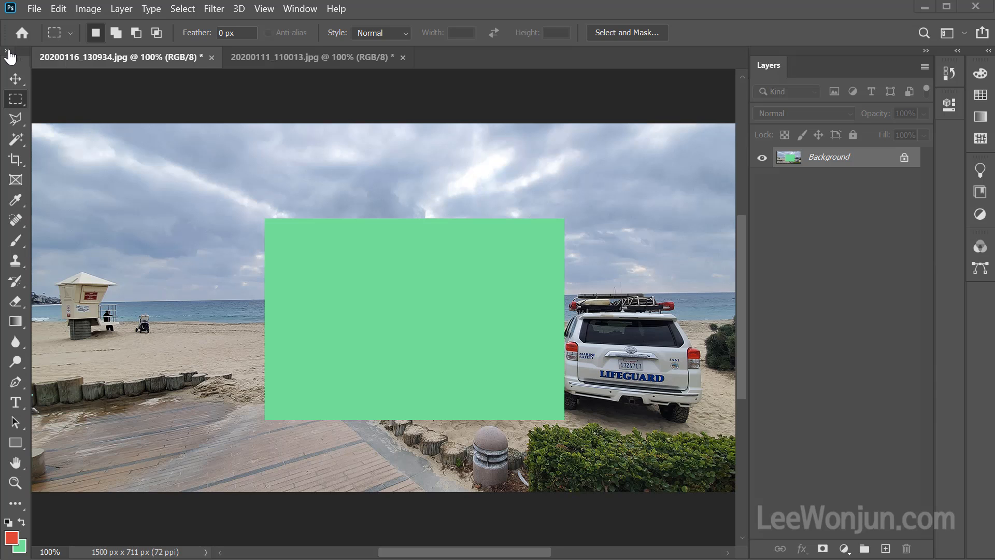
# Expand the toolbox to two columns.
pyautogui.click(7, 51)
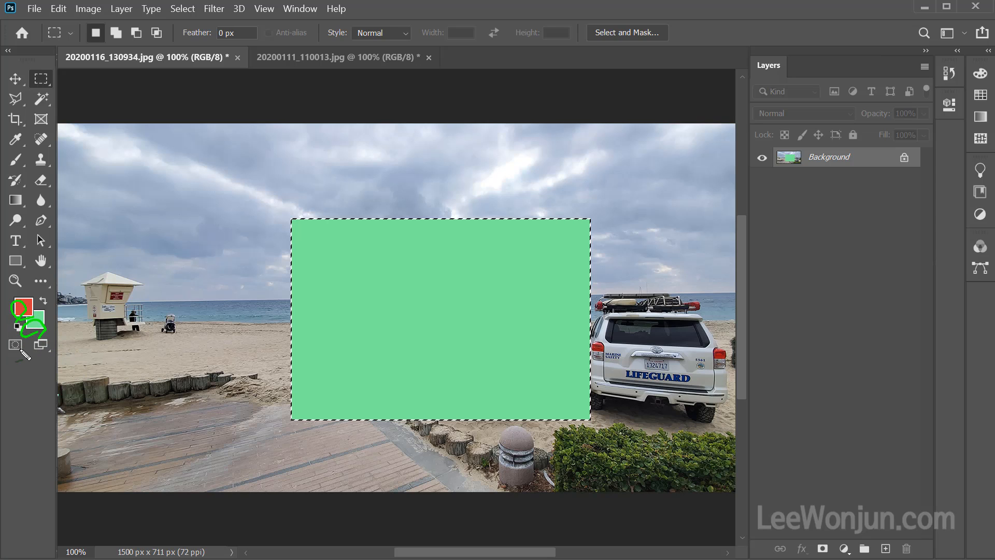
pyautogui.hotkey('ctrl', 'd')
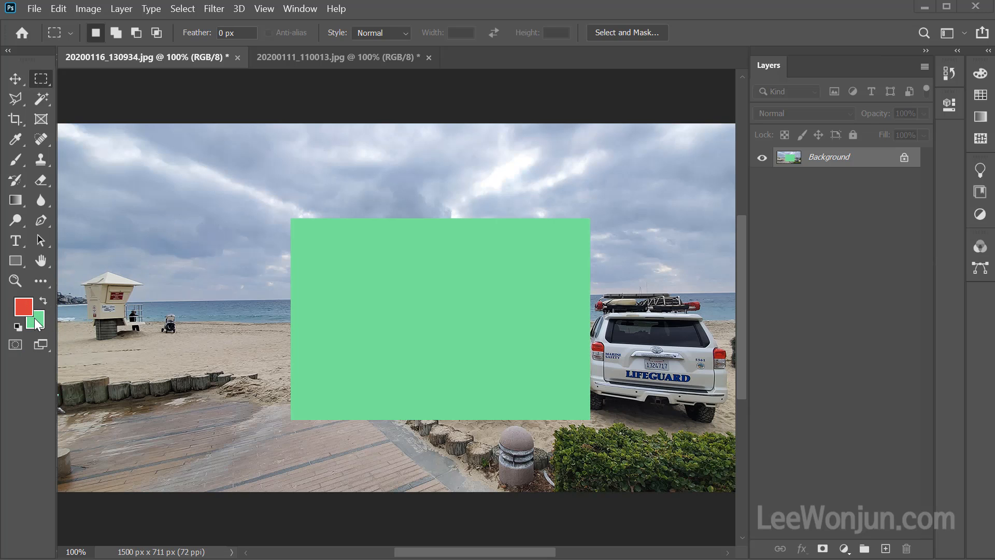
pyautogui.hotkey('ctrl', 'z')
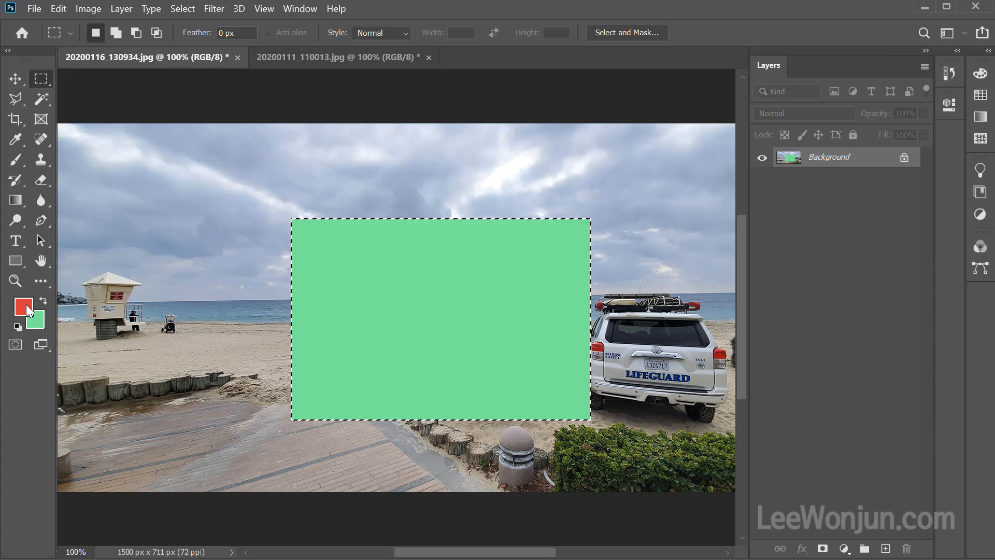
# Adjust the foreground color in the Color Picker to the dark green 4e7e3b.
pyautogui.click(26, 304)
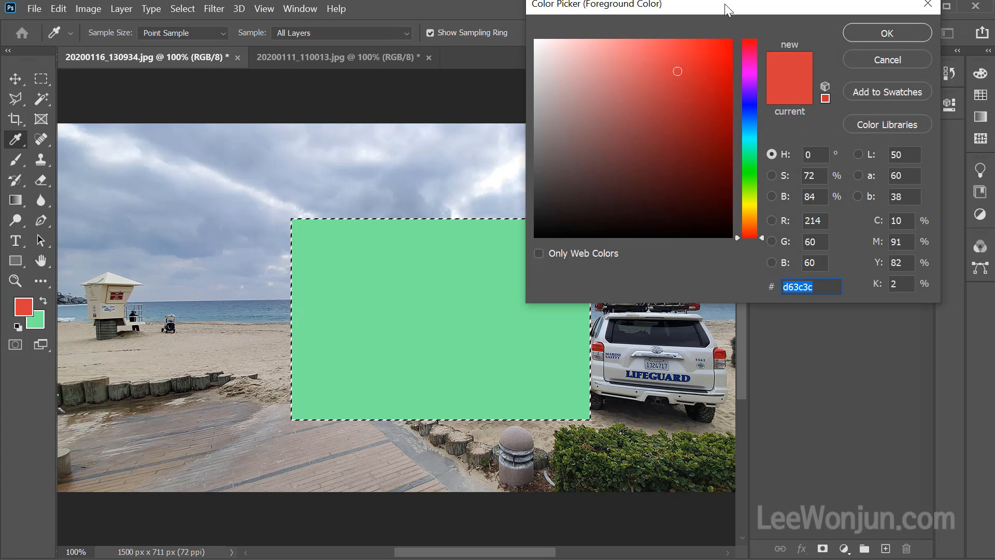
pyautogui.moveTo(726, 7); pyautogui.dragTo(317, 42)
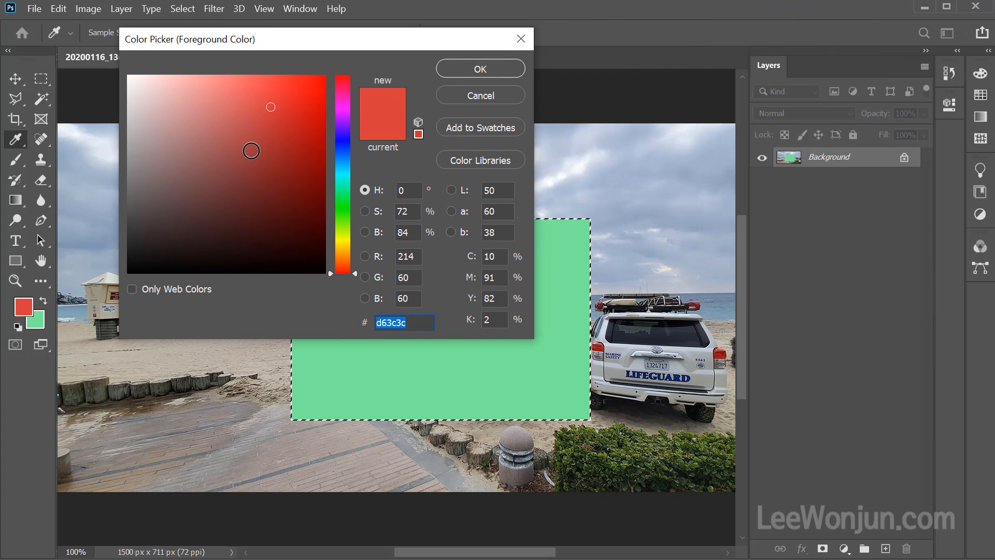
pyautogui.moveTo(250, 150)
pyautogui.mouseDown()
pyautogui.moveTo(215, 154)
pyautogui.moveTo(191, 118)
pyautogui.moveTo(223, 106)
pyautogui.moveTo(162, 93)
pyautogui.moveTo(230, 147)
pyautogui.mouseUp()
pyautogui.moveTo(268, 180)
pyautogui.mouseDown()
pyautogui.moveTo(295, 222)
pyautogui.moveTo(247, 156)
pyautogui.moveTo(138, 166)
pyautogui.moveTo(162, 183)
pyautogui.moveTo(273, 173)
pyautogui.moveTo(269, 115)
pyautogui.moveTo(285, 111)
pyautogui.moveTo(268, 182)
pyautogui.moveTo(267, 159)
pyautogui.moveTo(207, 197)
pyautogui.moveTo(234, 176)
pyautogui.mouseUp()
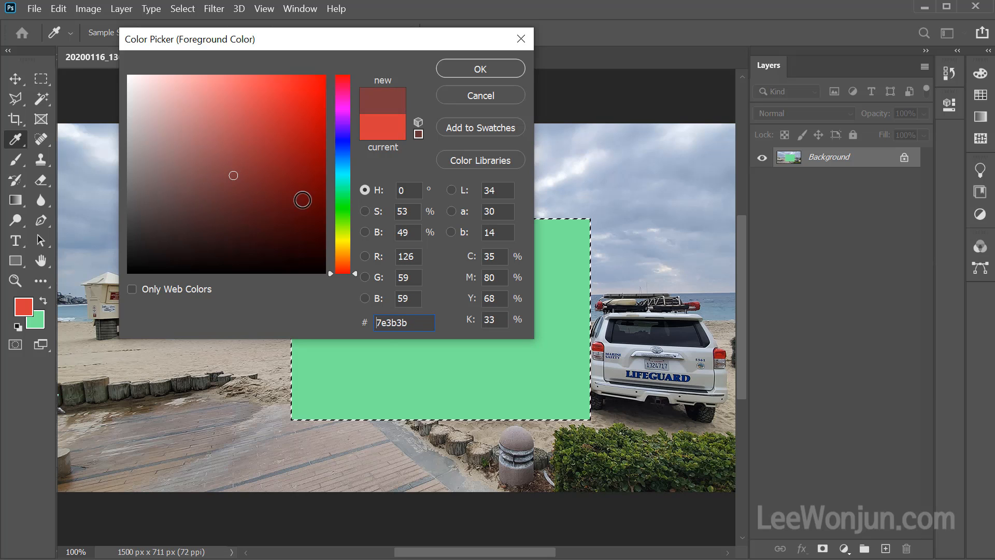
pyautogui.moveTo(346, 273); pyautogui.dragTo(347, 216)
# Examine how the chosen foreground color is expressed in the HSB, Lab, RGB, CMYK and hexadecimal values.
pyautogui.hotkey('ctrl', '2')
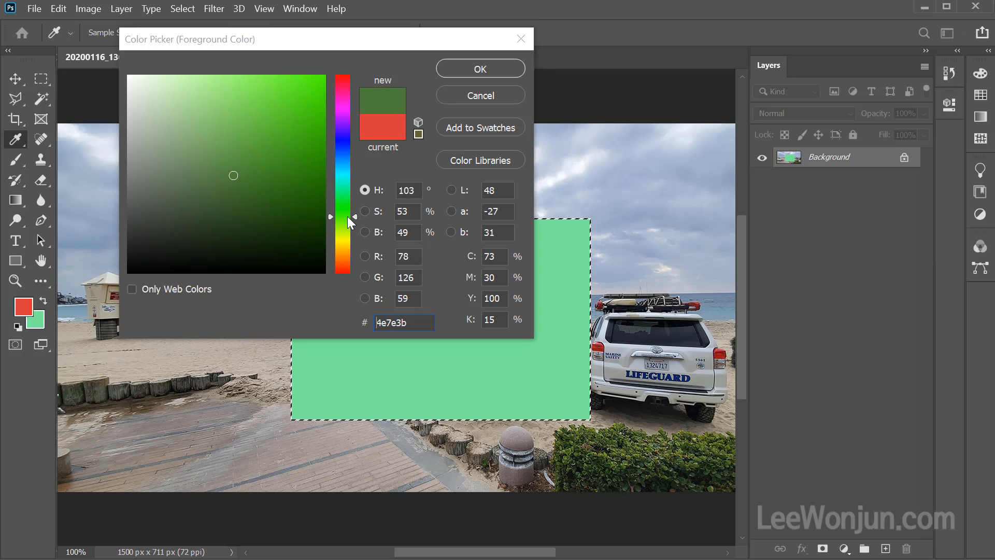
pyautogui.moveTo(403, 238)
pyautogui.mouseDown()
pyautogui.moveTo(420, 208)
pyautogui.moveTo(426, 243)
pyautogui.mouseUp()
pyautogui.moveTo(524, 225)
pyautogui.mouseDown()
pyautogui.moveTo(486, 242)
pyautogui.moveTo(516, 236)
pyautogui.mouseUp()
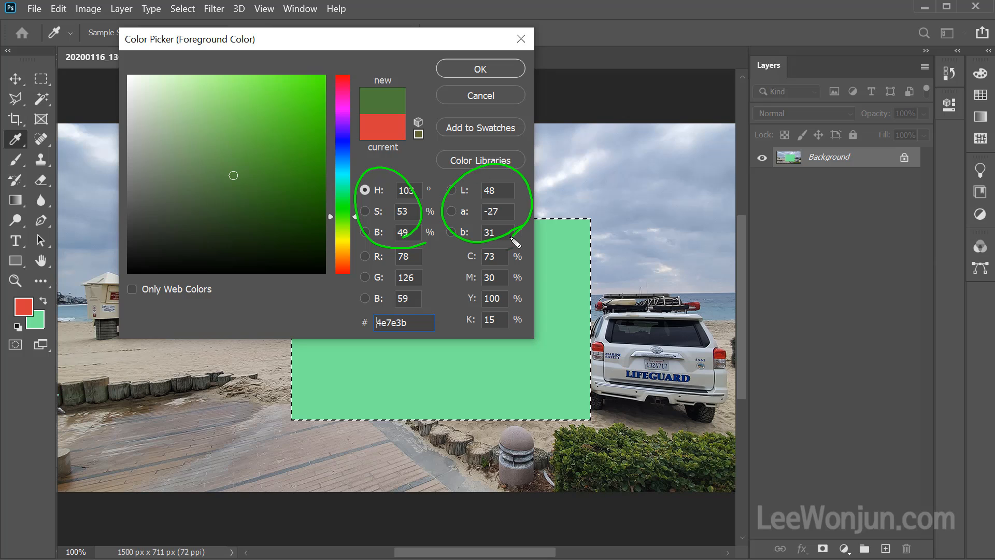
pyautogui.moveTo(542, 350)
pyautogui.mouseDown()
pyautogui.moveTo(555, 279)
pyautogui.moveTo(490, 332)
pyautogui.mouseUp()
pyautogui.moveTo(407, 353); pyautogui.dragTo(421, 320)
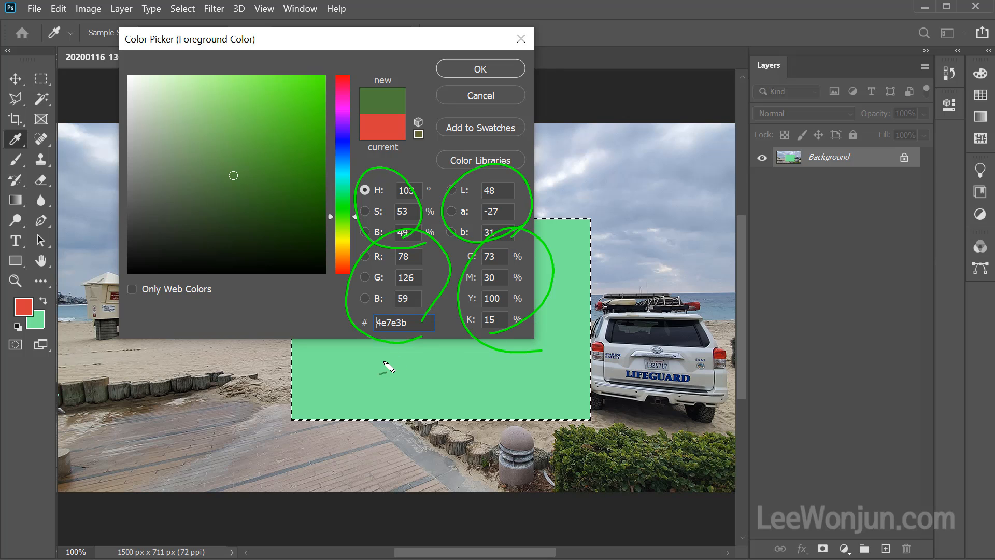
pyautogui.moveTo(428, 332)
pyautogui.mouseDown()
pyautogui.moveTo(370, 334)
pyautogui.moveTo(356, 238)
pyautogui.moveTo(429, 271)
pyautogui.moveTo(419, 357)
pyautogui.mouseUp()
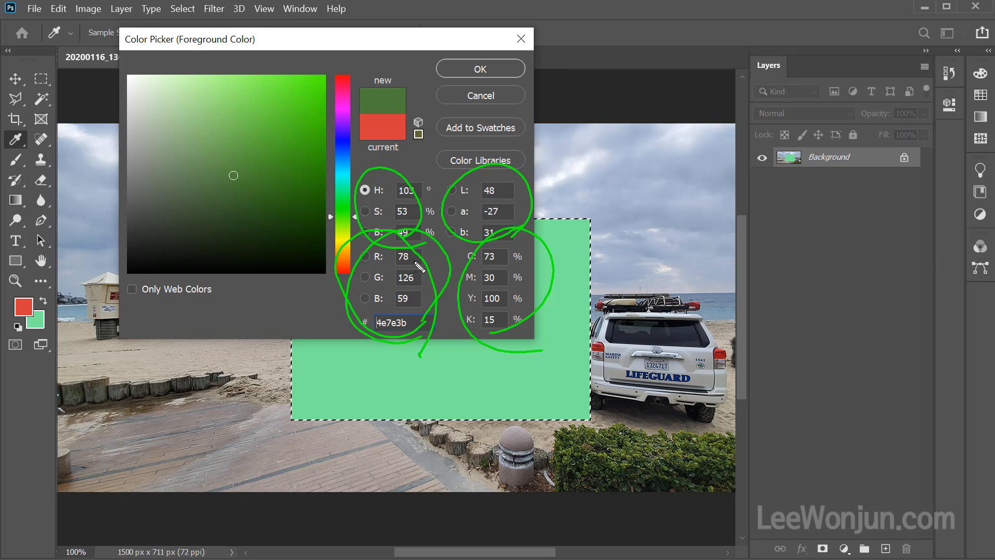
pyautogui.moveTo(409, 249)
pyautogui.mouseDown()
pyautogui.moveTo(394, 264)
pyautogui.moveTo(417, 255)
pyautogui.moveTo(421, 310)
pyautogui.mouseUp()
pyautogui.moveTo(259, 185)
pyautogui.mouseDown()
pyautogui.moveTo(224, 184)
pyautogui.moveTo(243, 216)
pyautogui.mouseUp()
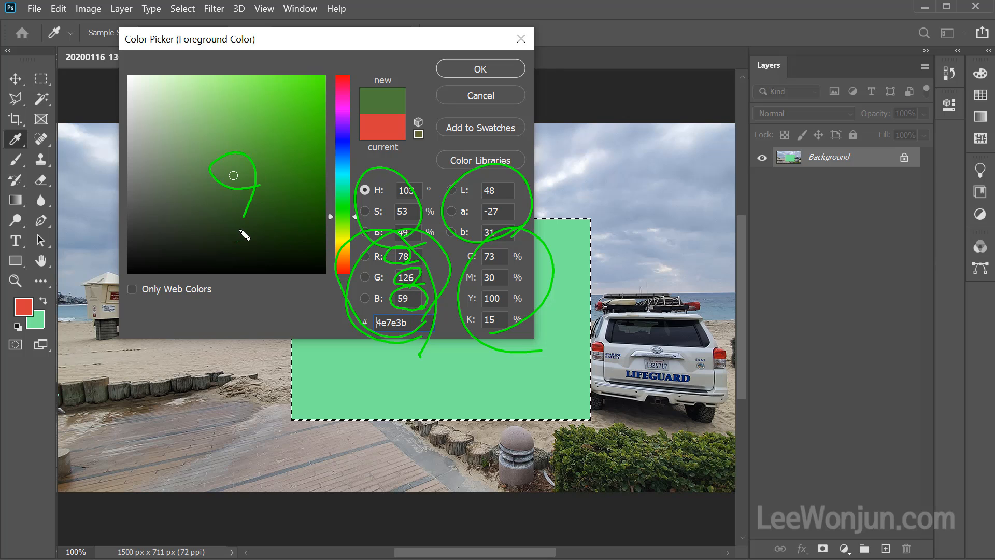
pyautogui.moveTo(544, 322)
pyautogui.mouseDown()
pyautogui.moveTo(487, 348)
pyautogui.moveTo(521, 224)
pyautogui.moveTo(518, 336)
pyautogui.mouseUp()
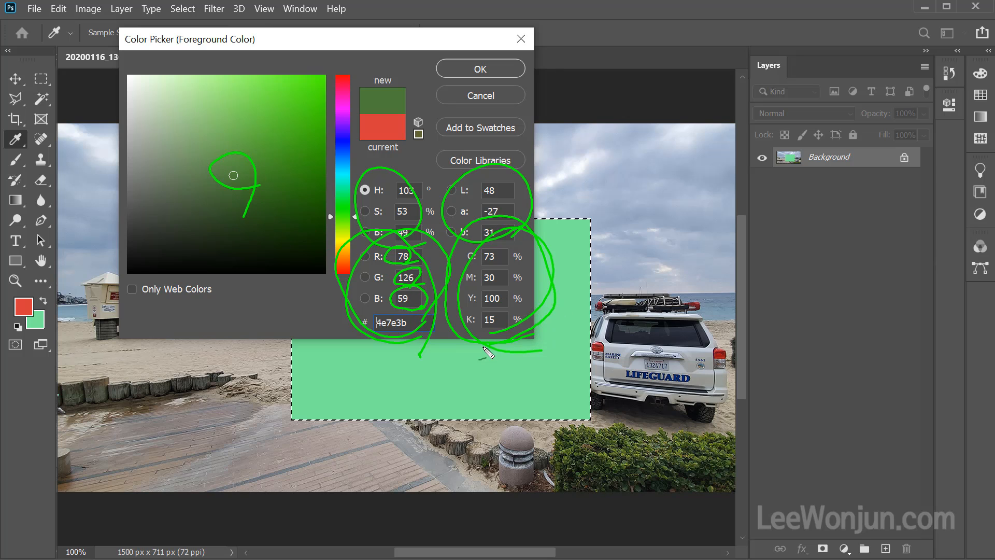
pyautogui.moveTo(522, 264)
pyautogui.mouseDown()
pyautogui.moveTo(523, 296)
pyautogui.moveTo(538, 318)
pyautogui.moveTo(527, 322)
pyautogui.moveTo(542, 317)
pyautogui.moveTo(519, 343)
pyautogui.moveTo(541, 353)
pyautogui.moveTo(565, 330)
pyautogui.moveTo(533, 369)
pyautogui.moveTo(485, 363)
pyautogui.moveTo(543, 289)
pyautogui.moveTo(531, 349)
pyautogui.mouseUp()
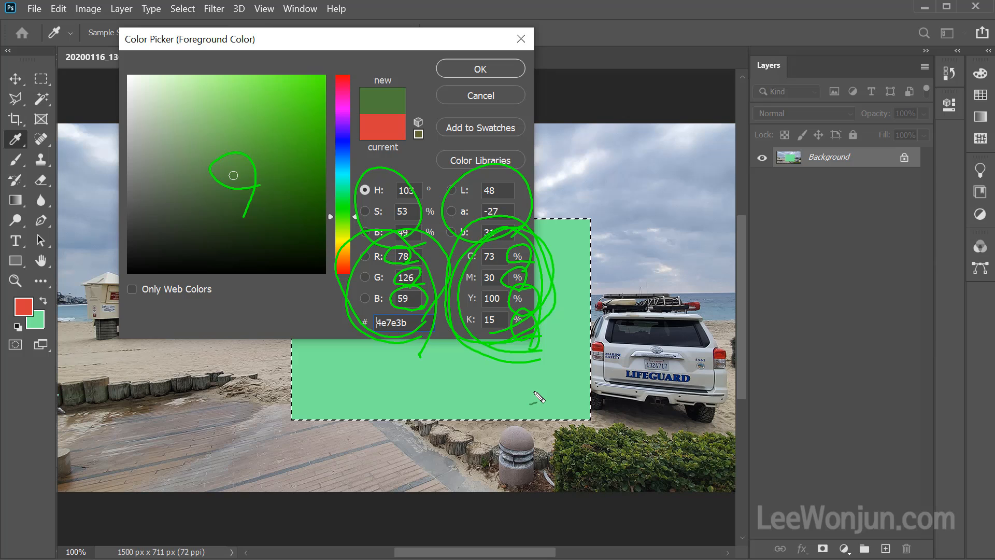
# Examine the hexadecimal code of the picked green and compare the new color with the current foreground color.
pyautogui.press('Escape')
pyautogui.hotkey('ctrl', 'shift')
pyautogui.moveTo(422, 308); pyautogui.dragTo(422, 351)
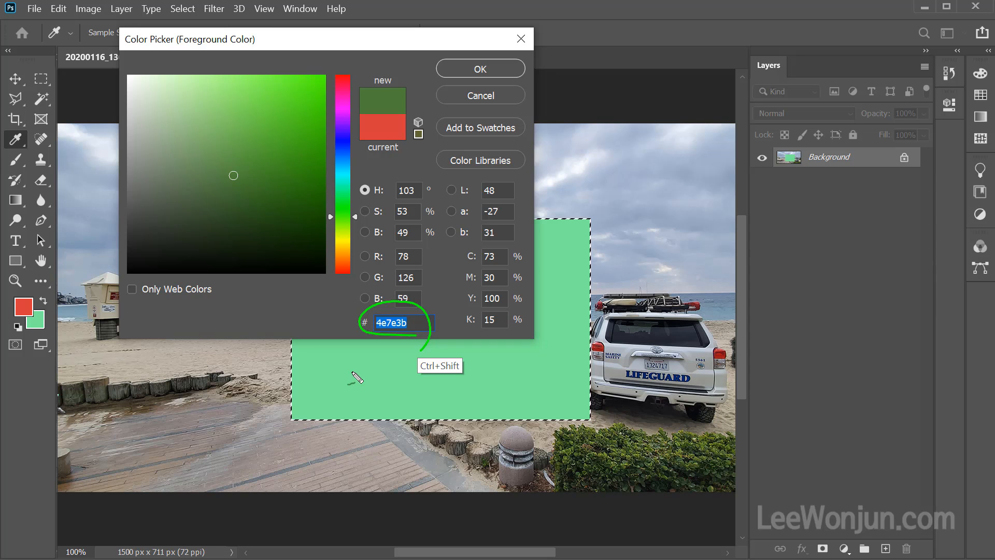
pyautogui.moveTo(384, 169)
pyautogui.mouseDown()
pyautogui.moveTo(405, 124)
pyautogui.moveTo(395, 152)
pyautogui.mouseUp()
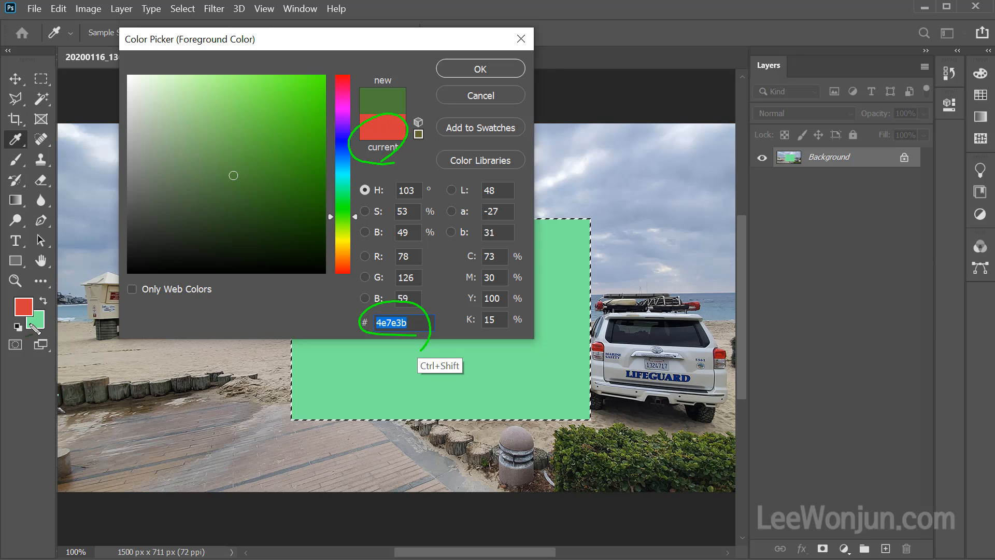
pyautogui.moveTo(31, 300); pyautogui.dragTo(43, 319)
pyautogui.moveTo(389, 98)
pyautogui.mouseDown()
pyautogui.moveTo(382, 67)
pyautogui.moveTo(407, 116)
pyautogui.mouseUp()
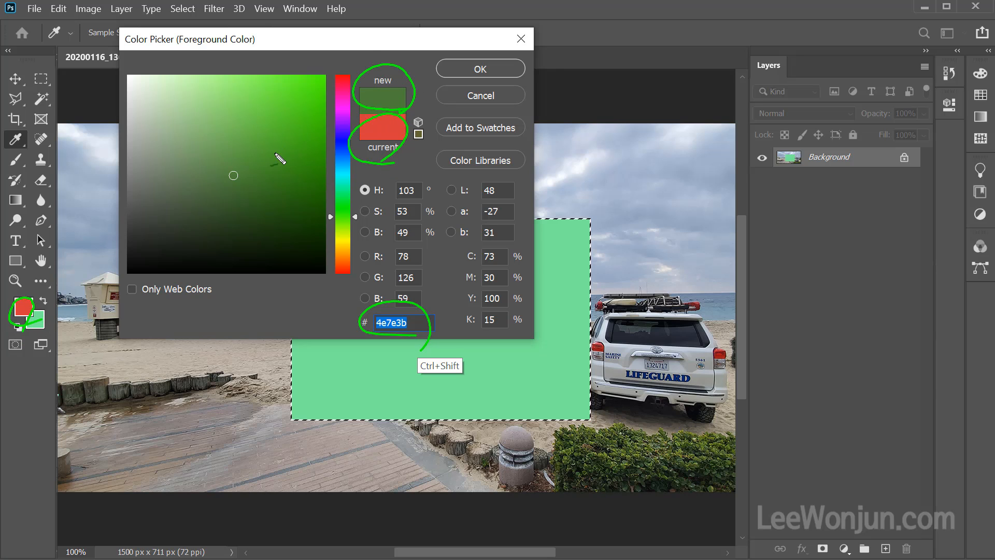
pyautogui.moveTo(223, 174); pyautogui.dragTo(262, 169)
pyautogui.moveTo(410, 90)
pyautogui.mouseDown()
pyautogui.moveTo(425, 131)
pyautogui.moveTo(410, 138)
pyautogui.mouseUp()
pyautogui.moveTo(416, 119)
pyautogui.mouseDown()
pyautogui.moveTo(409, 138)
pyautogui.moveTo(440, 146)
pyautogui.mouseUp()
pyautogui.moveTo(422, 80)
pyautogui.mouseDown()
pyautogui.moveTo(401, 100)
pyautogui.moveTo(414, 102)
pyautogui.mouseUp()
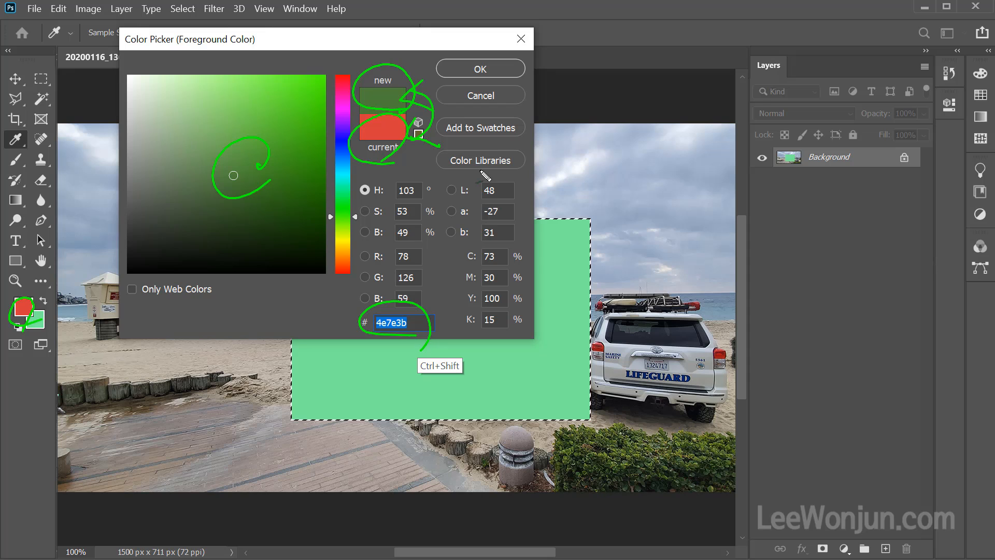
pyautogui.press('Escape')
# Change the picked color to the dark blue 2f486d with a hue of 216°.
pyautogui.click(341, 195)
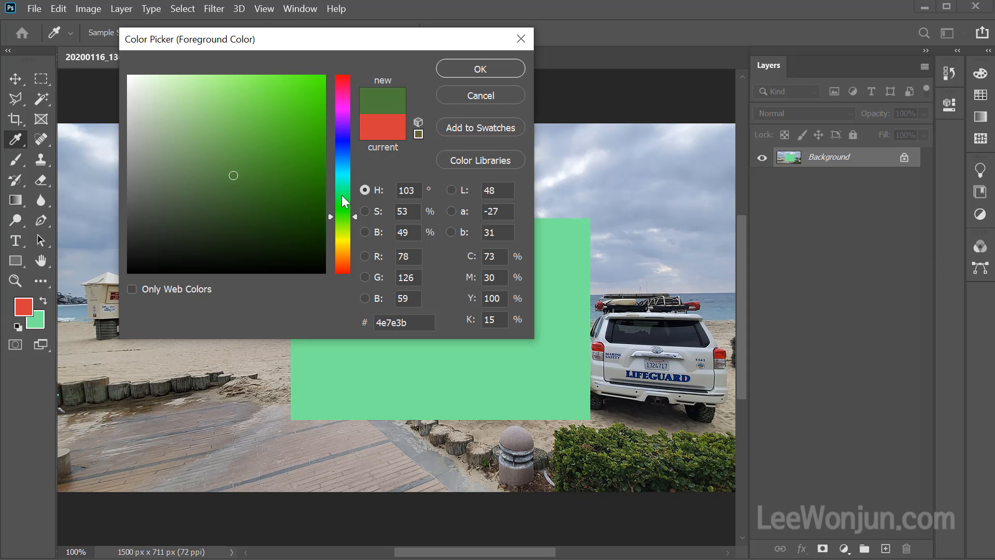
pyautogui.moveTo(341, 164)
pyautogui.mouseDown()
pyautogui.moveTo(337, 202)
pyautogui.moveTo(344, 154)
pyautogui.mouseUp()
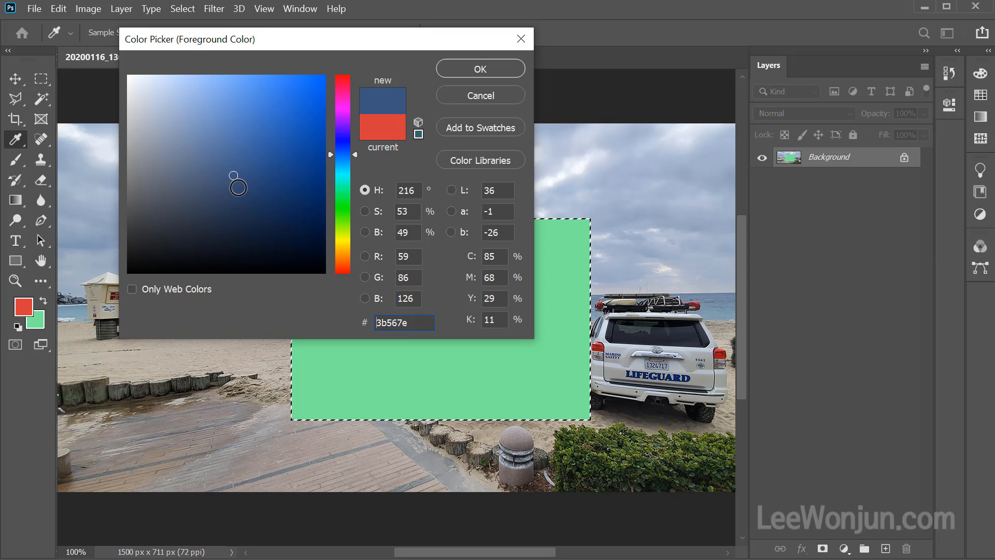
pyautogui.click(240, 187)
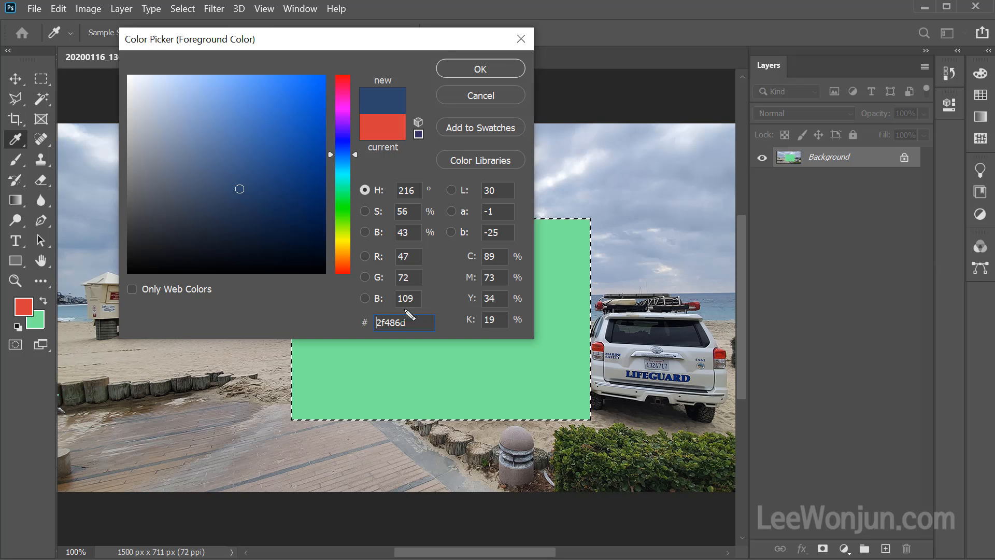
# Examine how the picked dark blue is expressed in the RGB, CMYK and hexadecimal values.
pyautogui.moveTo(429, 307); pyautogui.dragTo(395, 324)
pyautogui.moveTo(523, 339)
pyautogui.mouseDown()
pyautogui.moveTo(524, 257)
pyautogui.moveTo(498, 347)
pyautogui.mouseUp()
pyautogui.moveTo(419, 335)
pyautogui.mouseDown()
pyautogui.moveTo(362, 341)
pyautogui.moveTo(449, 325)
pyautogui.moveTo(423, 357)
pyautogui.moveTo(392, 346)
pyautogui.mouseUp()
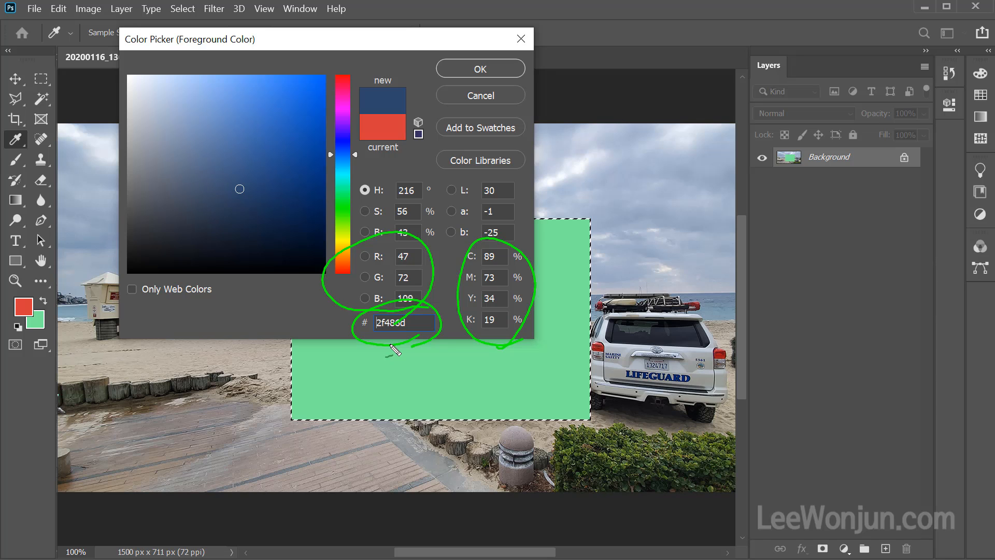
pyautogui.moveTo(438, 309)
pyautogui.mouseDown()
pyautogui.moveTo(358, 316)
pyautogui.moveTo(322, 272)
pyautogui.moveTo(401, 236)
pyautogui.moveTo(452, 270)
pyautogui.moveTo(431, 319)
pyautogui.moveTo(373, 333)
pyautogui.moveTo(333, 247)
pyautogui.moveTo(439, 247)
pyautogui.moveTo(415, 325)
pyautogui.moveTo(313, 289)
pyautogui.moveTo(405, 235)
pyautogui.moveTo(435, 296)
pyautogui.mouseUp()
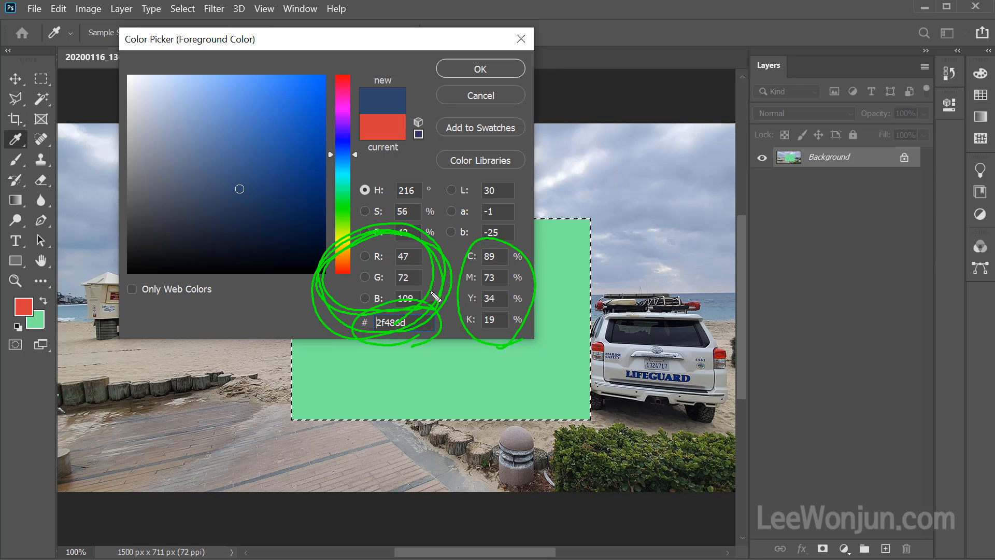
pyautogui.moveTo(514, 339)
pyautogui.mouseDown()
pyautogui.moveTo(456, 268)
pyautogui.moveTo(536, 265)
pyautogui.moveTo(474, 358)
pyautogui.mouseUp()
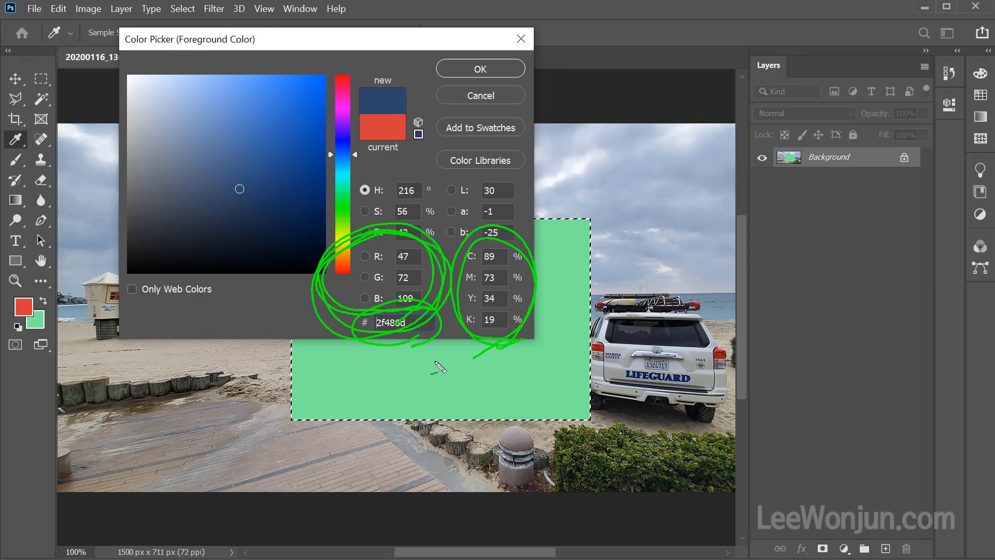
pyautogui.moveTo(455, 266)
pyautogui.mouseDown()
pyautogui.moveTo(521, 258)
pyautogui.moveTo(459, 285)
pyautogui.moveTo(524, 310)
pyautogui.mouseUp()
pyautogui.moveTo(457, 333)
pyautogui.mouseDown()
pyautogui.moveTo(535, 340)
pyautogui.moveTo(522, 234)
pyautogui.moveTo(441, 257)
pyautogui.moveTo(449, 333)
pyautogui.moveTo(541, 332)
pyautogui.mouseUp()
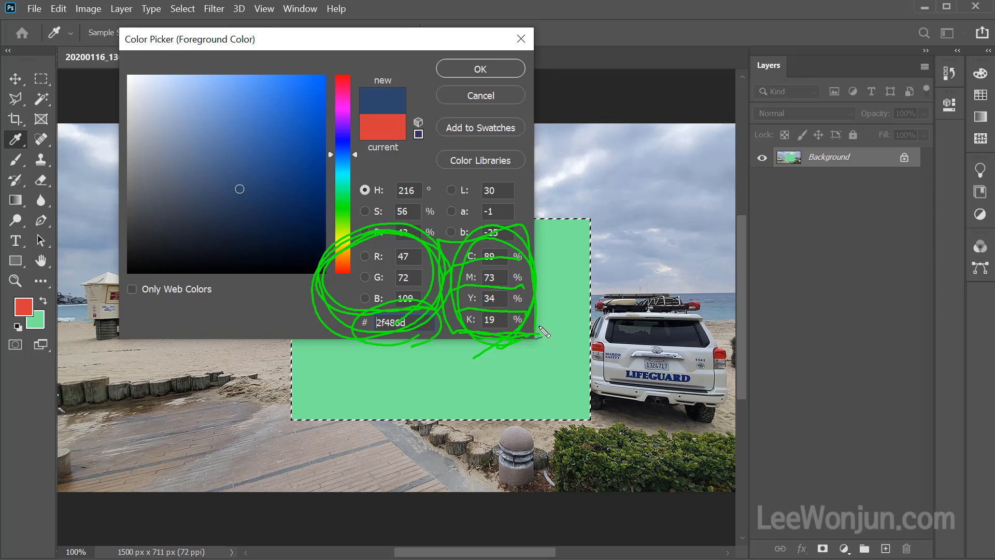
pyautogui.moveTo(481, 340); pyautogui.dragTo(510, 327)
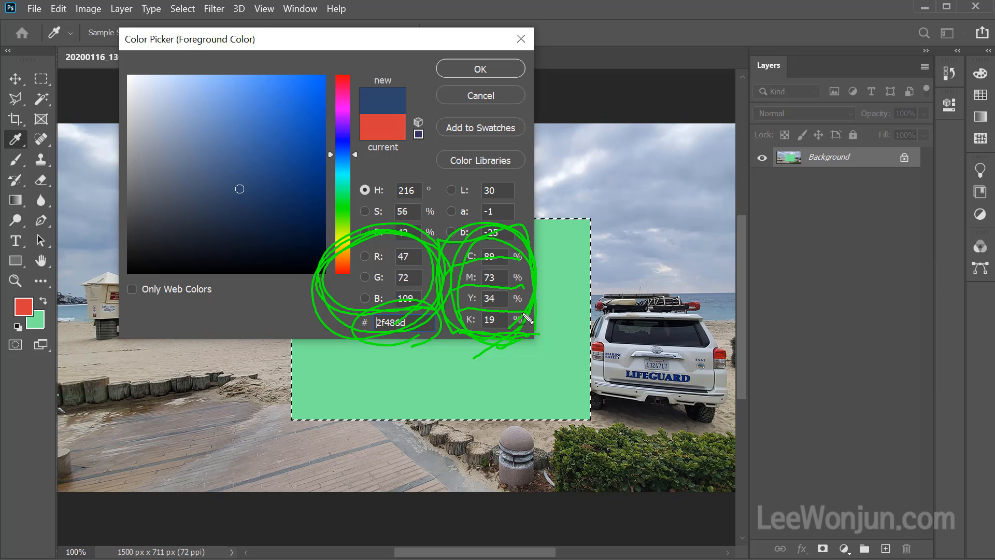
pyautogui.moveTo(409, 321)
pyautogui.mouseDown()
pyautogui.moveTo(347, 280)
pyautogui.moveTo(418, 229)
pyautogui.moveTo(427, 284)
pyautogui.moveTo(335, 333)
pyautogui.mouseUp()
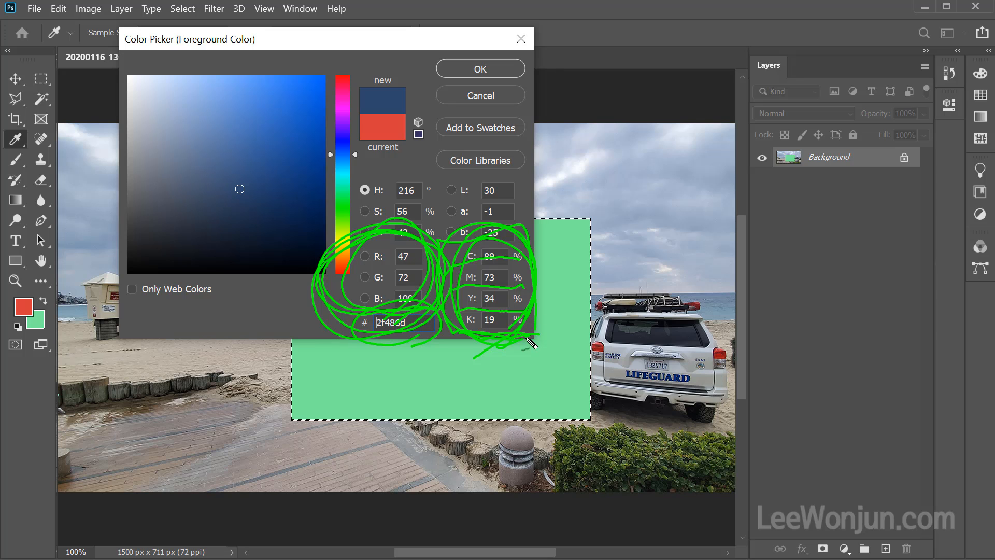
pyautogui.moveTo(538, 325)
pyautogui.mouseDown()
pyautogui.moveTo(461, 327)
pyautogui.moveTo(524, 229)
pyautogui.moveTo(541, 299)
pyautogui.moveTo(504, 341)
pyautogui.mouseUp()
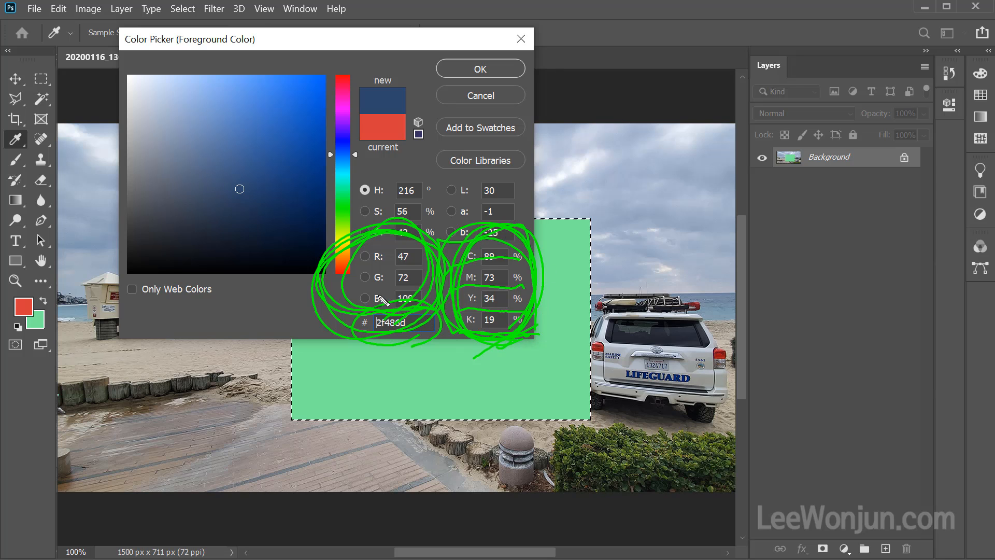
pyautogui.moveTo(412, 311)
pyautogui.mouseDown()
pyautogui.moveTo(333, 293)
pyautogui.moveTo(397, 229)
pyautogui.moveTo(394, 315)
pyautogui.mouseUp()
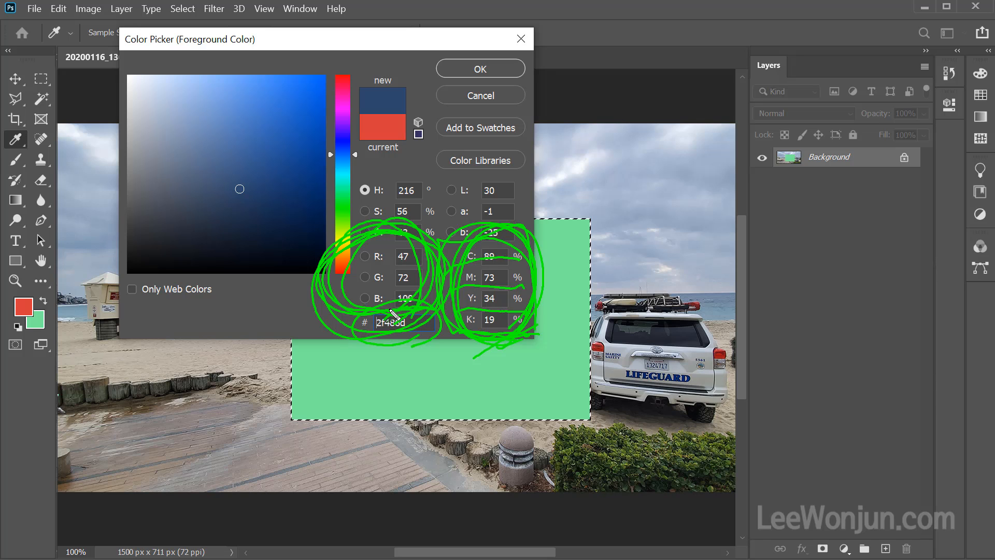
pyautogui.press('Escape')
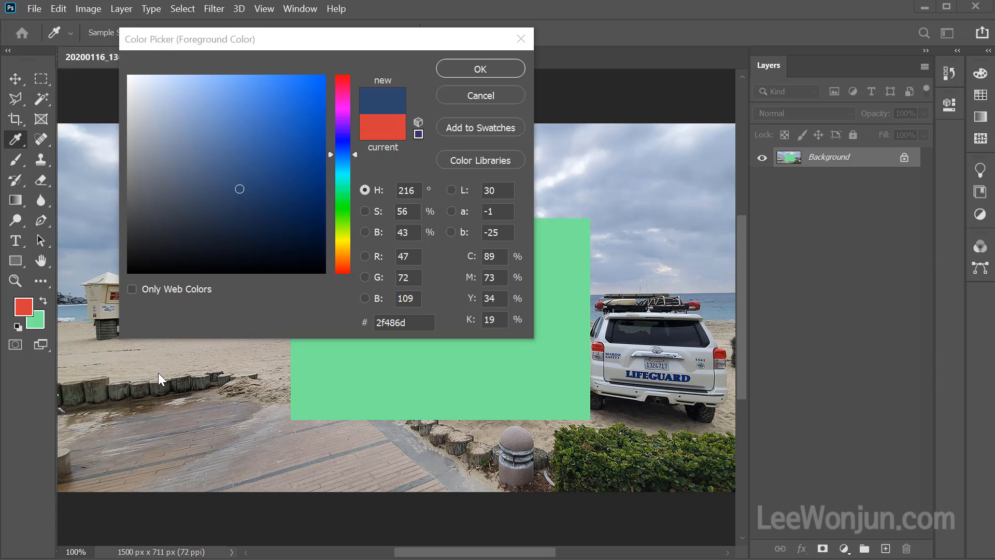
# Accept the dark blue as the foreground color and fill the rectangular selection with the Foreground Color.
pyautogui.click(486, 70)
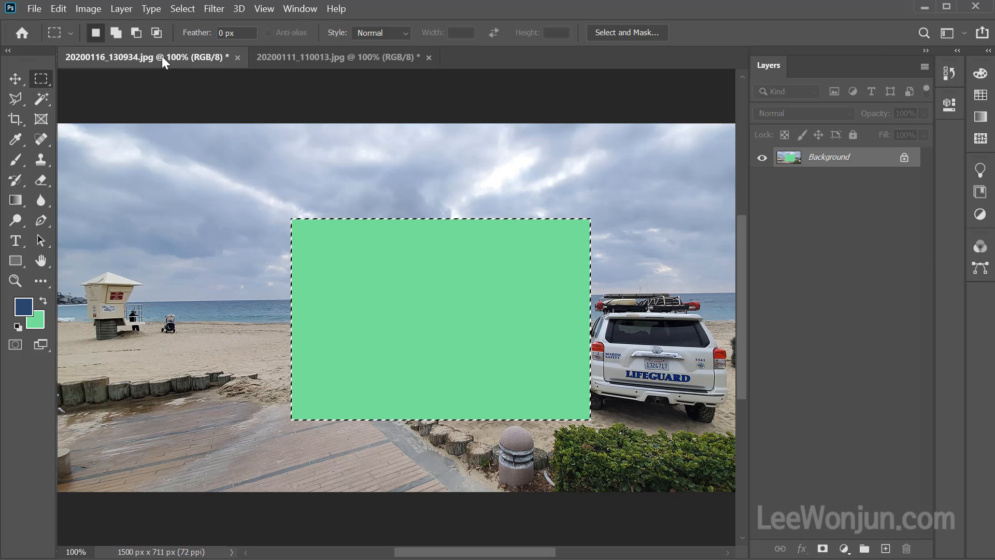
pyautogui.hotkey('shift', 'F5')
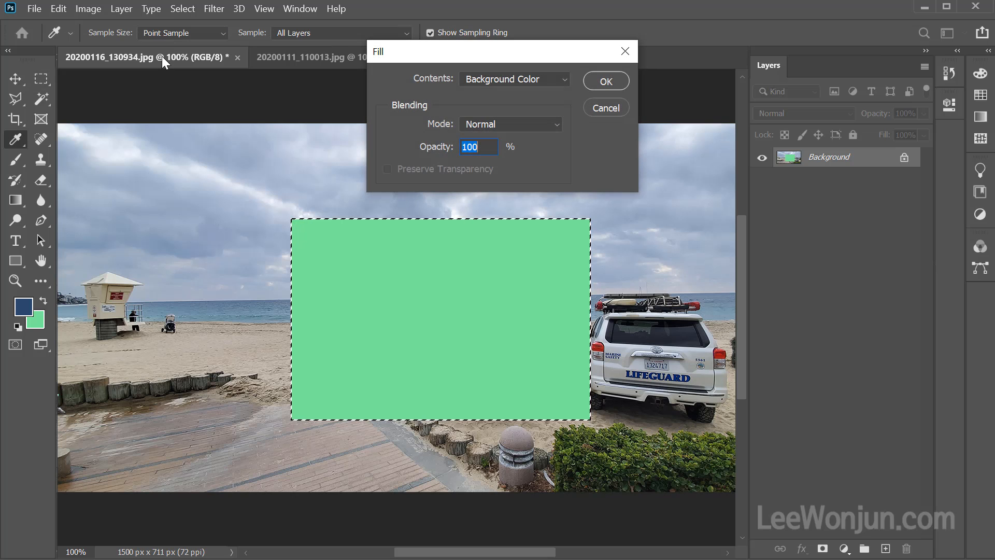
pyautogui.click(563, 81)
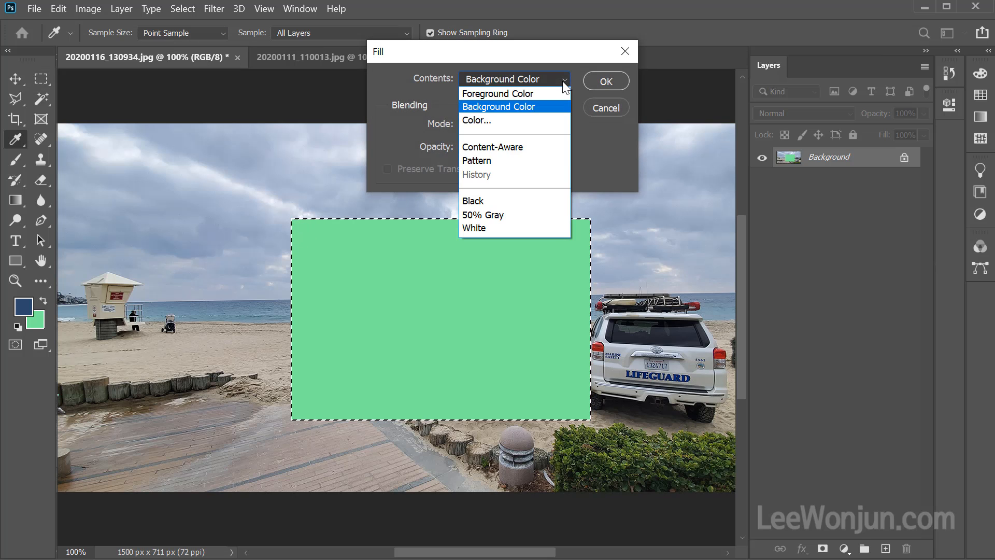
pyautogui.click(507, 90)
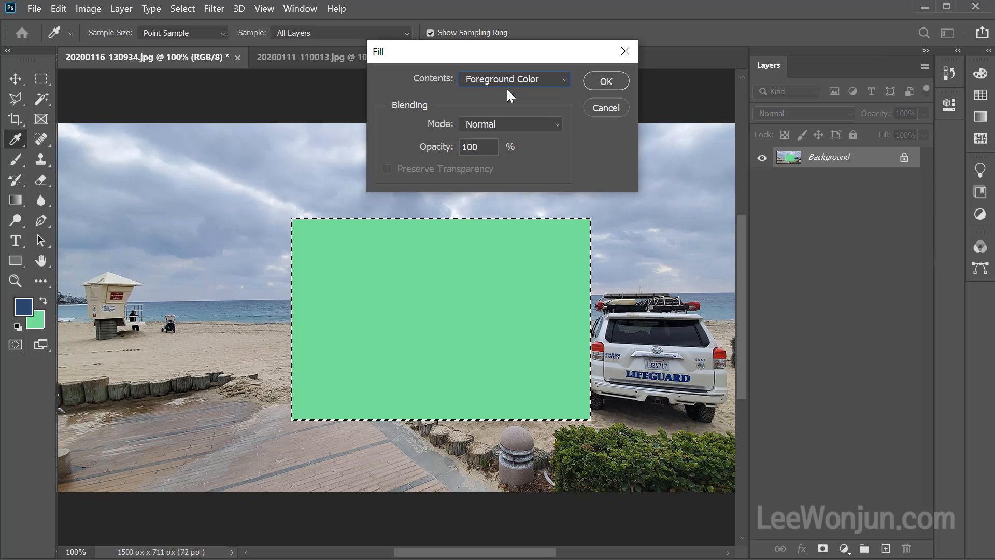
pyautogui.click(604, 80)
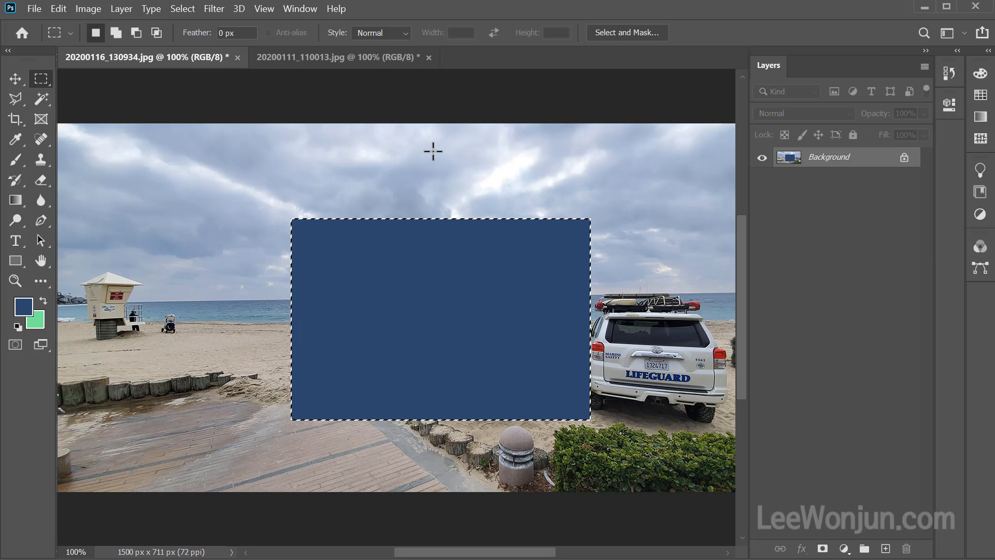
# Refill the rectangular selection with the background color and once more with the foreground color.
pyautogui.hotkey('ctrl', 'BackSpace')
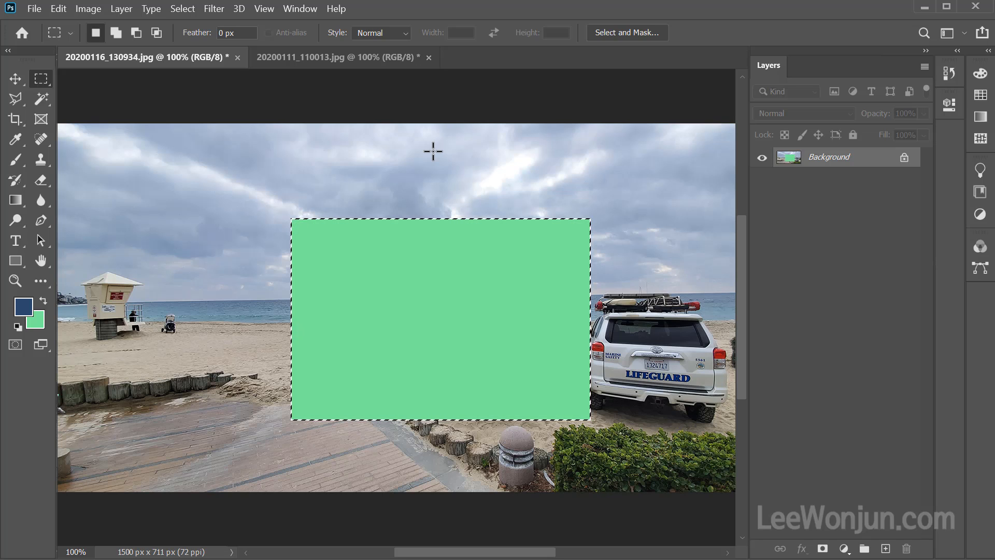
pyautogui.press('alt')
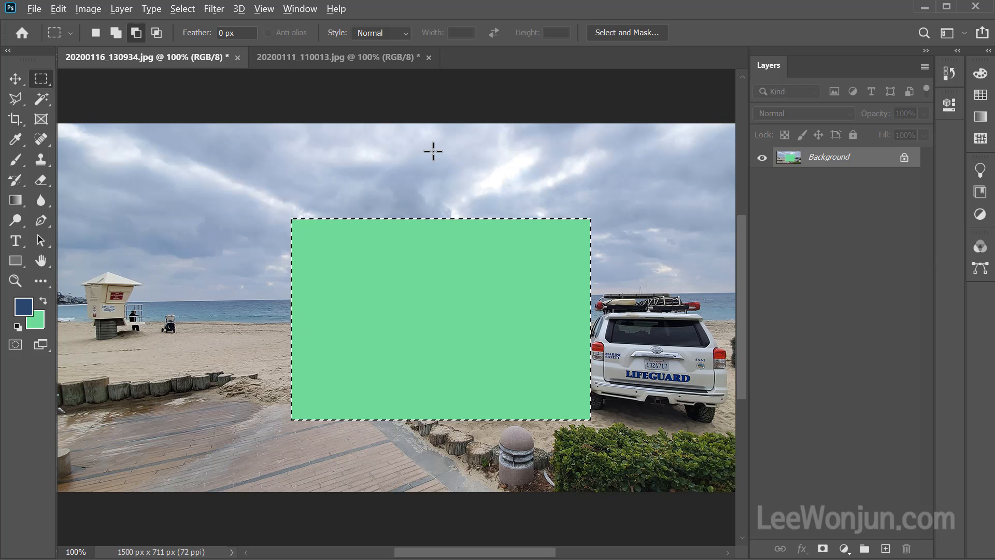
pyautogui.hotkey('alt', 'BackSpace')
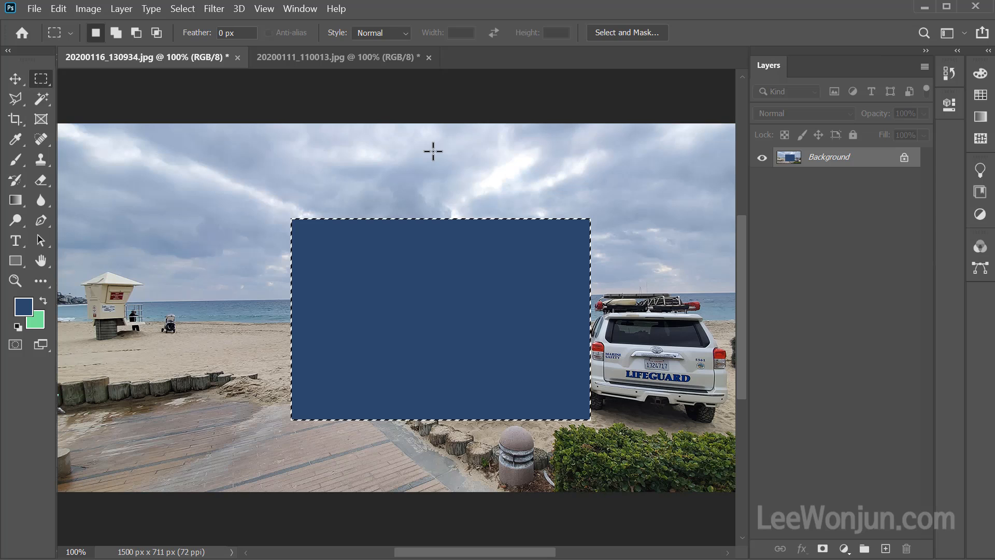
# Check the Background layer's lock and undo the color fills to restore the original beach photo.
pyautogui.moveTo(936, 184)
pyautogui.mouseDown()
pyautogui.moveTo(731, 177)
pyautogui.moveTo(930, 136)
pyautogui.moveTo(890, 204)
pyautogui.moveTo(843, 215)
pyautogui.mouseUp()
pyautogui.moveTo(784, 219); pyautogui.dragTo(791, 214)
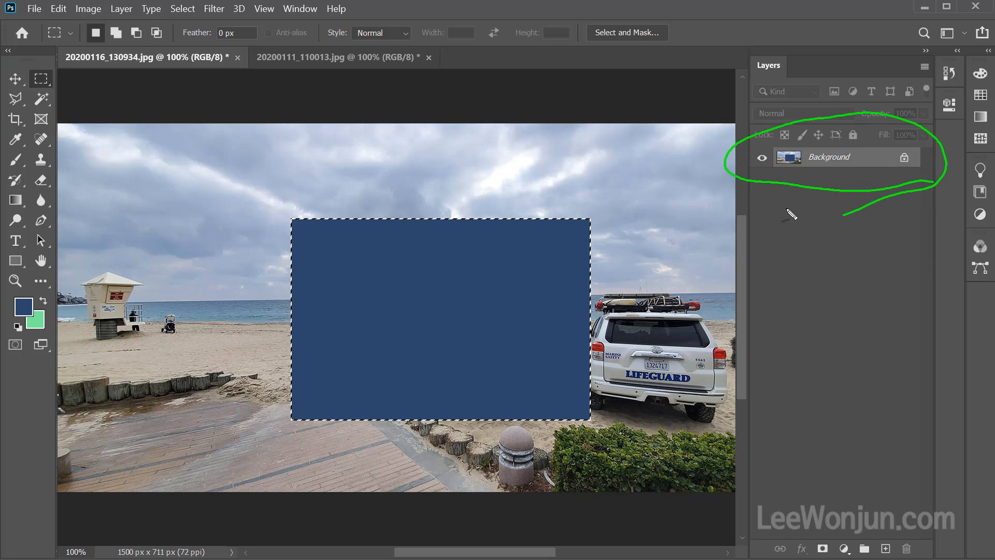
pyautogui.moveTo(915, 192)
pyautogui.mouseDown()
pyautogui.moveTo(890, 142)
pyautogui.moveTo(930, 157)
pyautogui.moveTo(894, 184)
pyautogui.mouseUp()
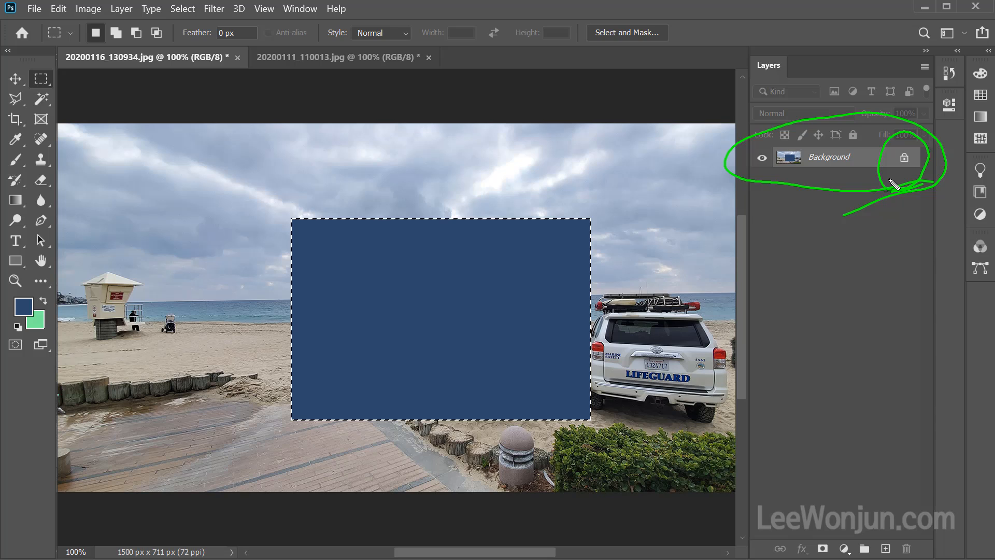
pyautogui.press('Escape')
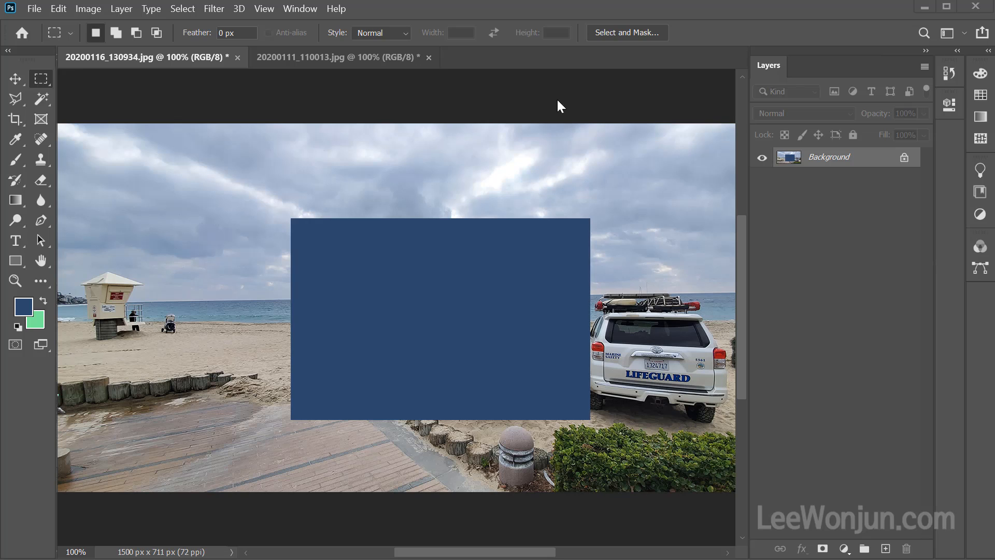
pyautogui.hotkey('ctrl', 'z')
pyautogui.hotkey('ctrl', 'z')
pyautogui.hotkey('ctrl', 'z')
pyautogui.hotkey('ctrl', 'z')
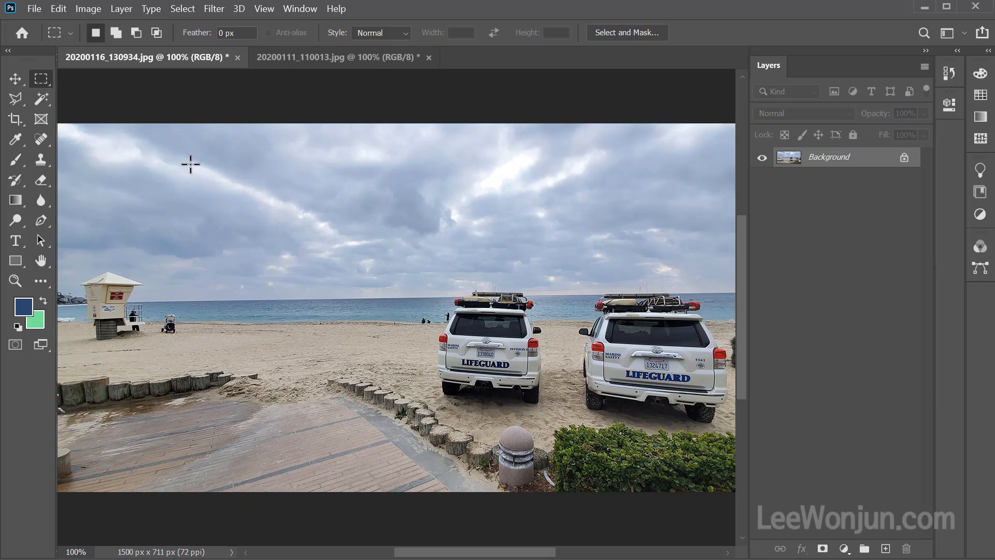
# Select a large rectangle across the sky, sea and left lifeguard car, and unlock the Background layer to make it a normal layer.
pyautogui.moveTo(189, 164); pyautogui.dragTo(543, 378)
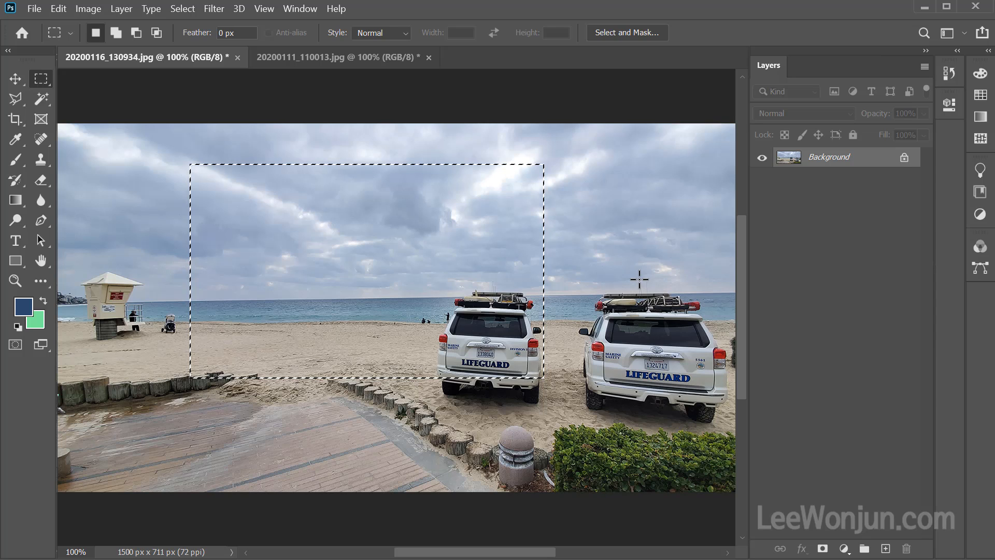
pyautogui.moveTo(915, 173)
pyautogui.mouseDown()
pyautogui.moveTo(905, 146)
pyautogui.moveTo(893, 185)
pyautogui.mouseUp()
pyautogui.press('Escape')
pyautogui.hotkey('ctrl', 'd')
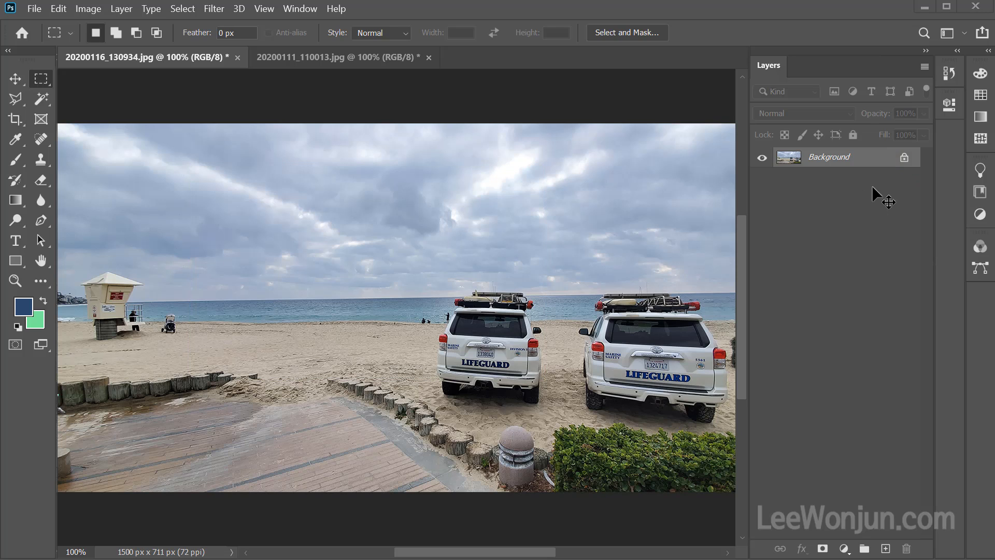
pyautogui.hotkey('ctrl', 'z')
pyautogui.click(904, 159)
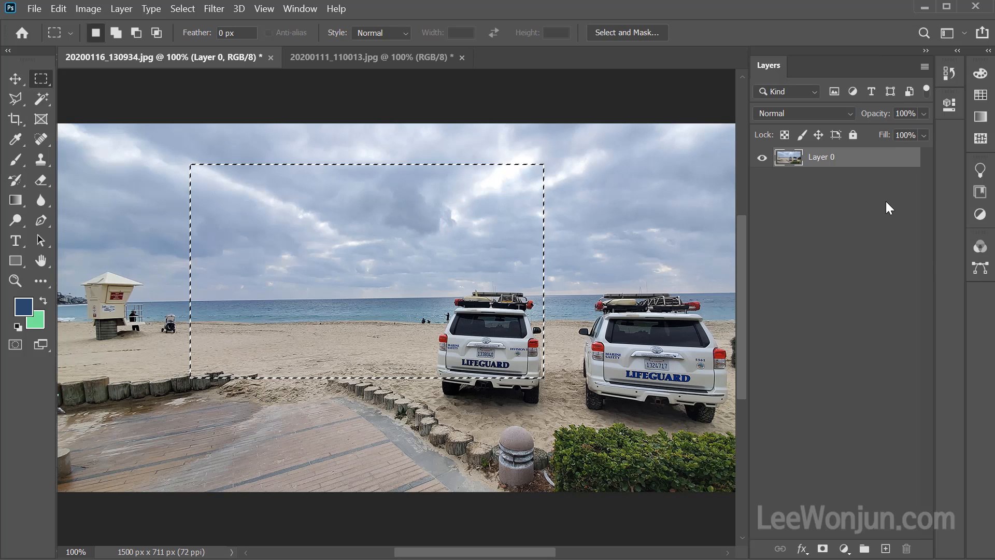
# Examine the name and lock state of the converted layer.
pyautogui.hotkey('ctrl', '2')
pyautogui.moveTo(845, 194)
pyautogui.mouseDown()
pyautogui.moveTo(782, 189)
pyautogui.moveTo(858, 150)
pyautogui.moveTo(802, 198)
pyautogui.mouseUp()
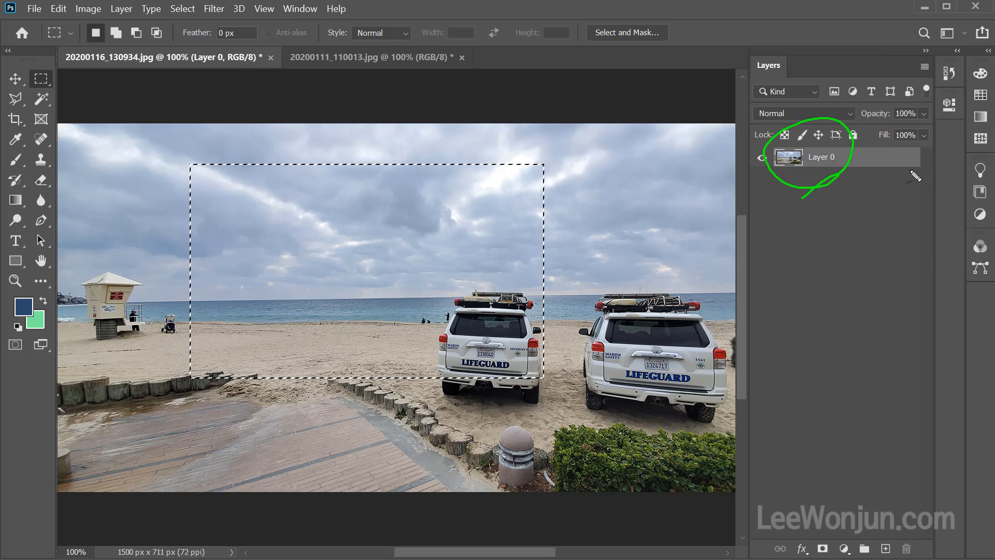
pyautogui.moveTo(912, 171)
pyautogui.mouseDown()
pyautogui.moveTo(868, 186)
pyautogui.moveTo(914, 151)
pyautogui.moveTo(903, 190)
pyautogui.moveTo(879, 165)
pyautogui.mouseUp()
pyautogui.moveTo(866, 122); pyautogui.dragTo(924, 204)
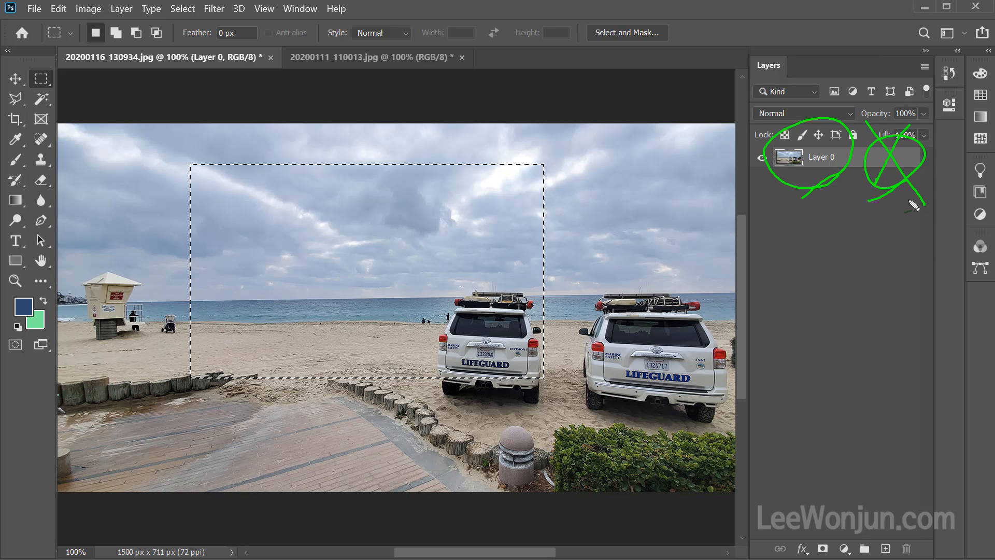
pyautogui.press('Escape')
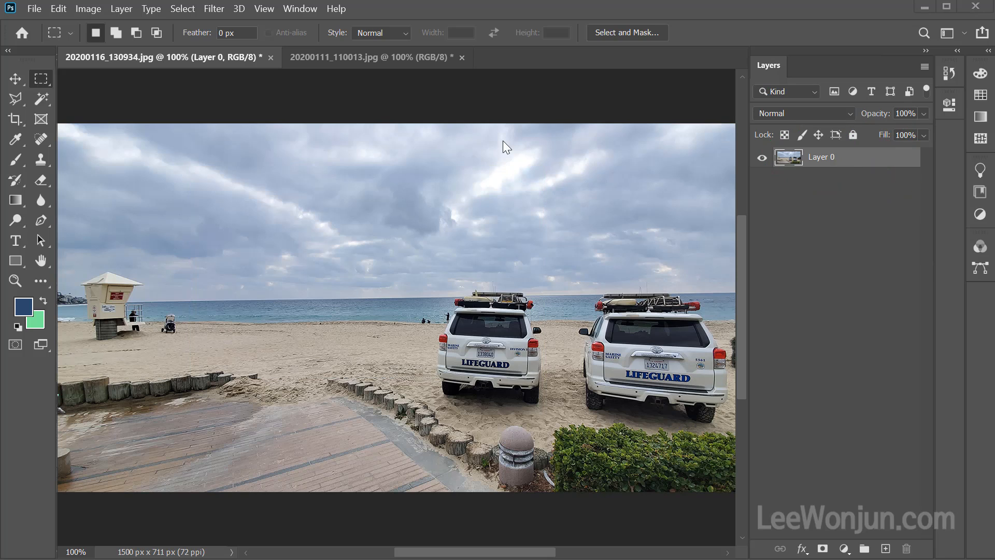
pyautogui.click(460, 179)
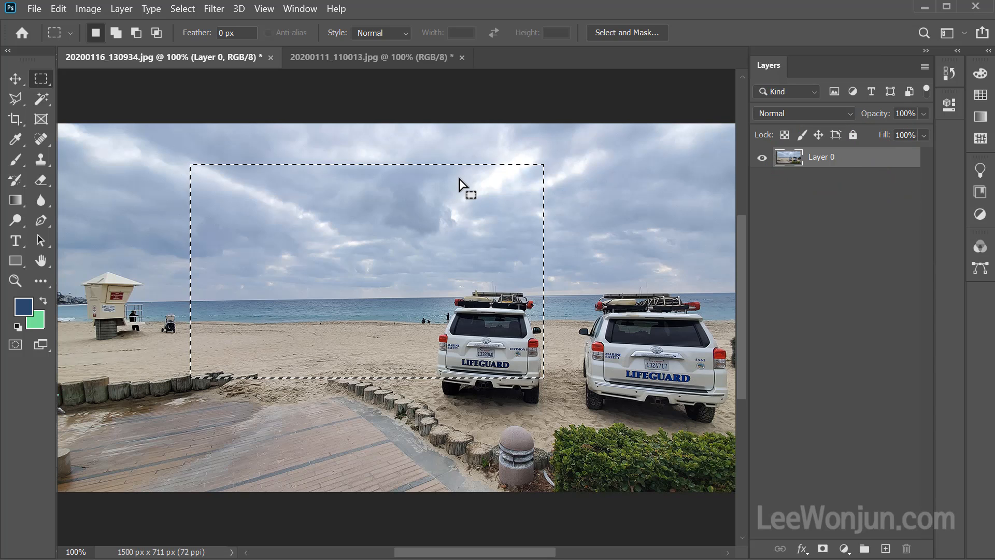
# Delete the selected rectangle from the unlocked beach photo layer, and undo the deletion to restore the photo with its selection.
pyautogui.press('Delete')
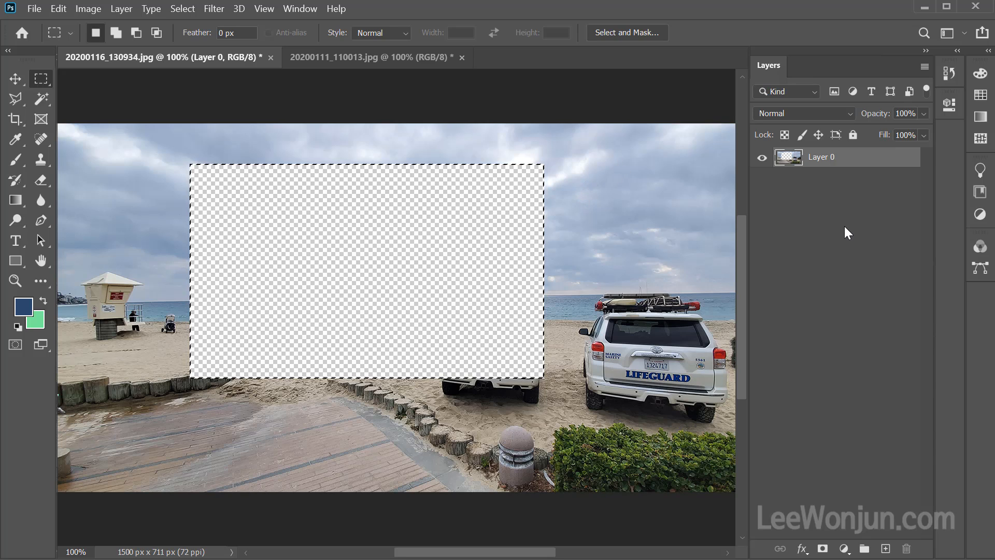
pyautogui.moveTo(860, 174)
pyautogui.mouseDown()
pyautogui.moveTo(746, 158)
pyautogui.moveTo(883, 156)
pyautogui.moveTo(846, 182)
pyautogui.mouseUp()
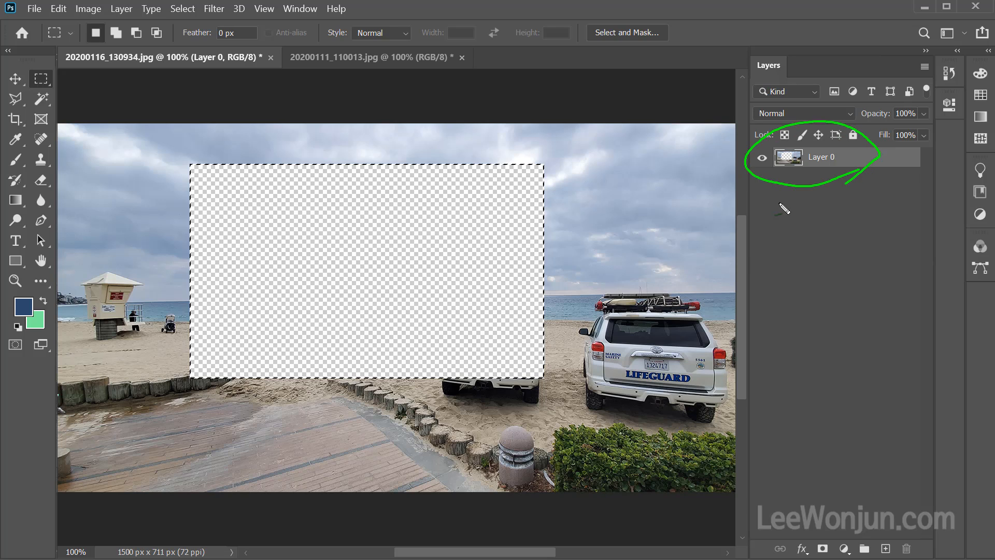
pyautogui.moveTo(787, 218); pyautogui.dragTo(894, 286)
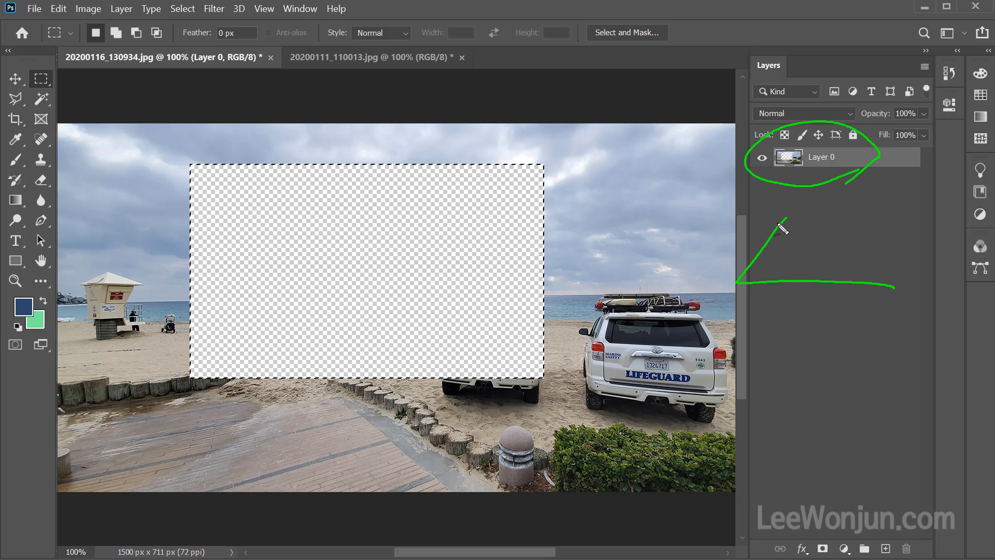
pyautogui.moveTo(779, 223)
pyautogui.mouseDown()
pyautogui.moveTo(952, 216)
pyautogui.moveTo(887, 287)
pyautogui.mouseUp()
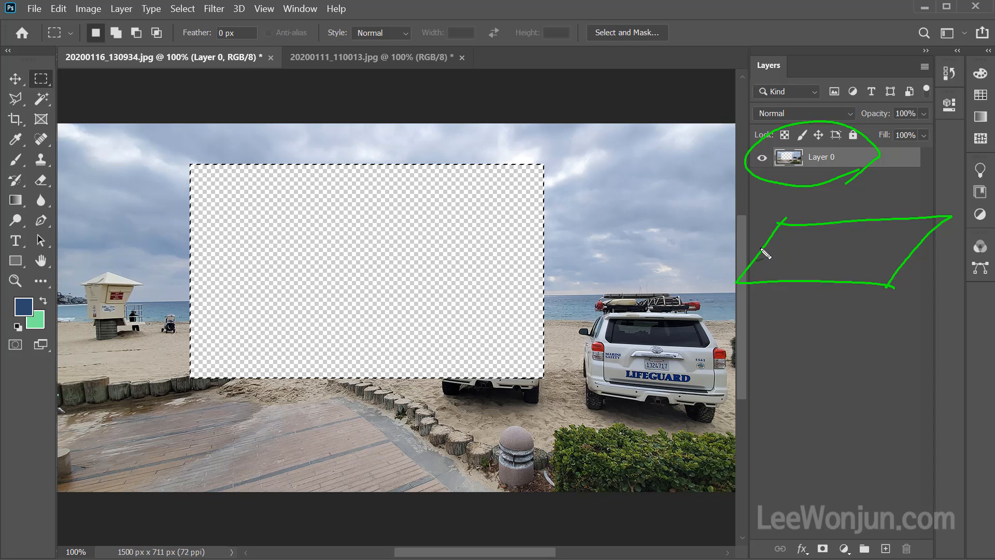
pyautogui.press('Escape')
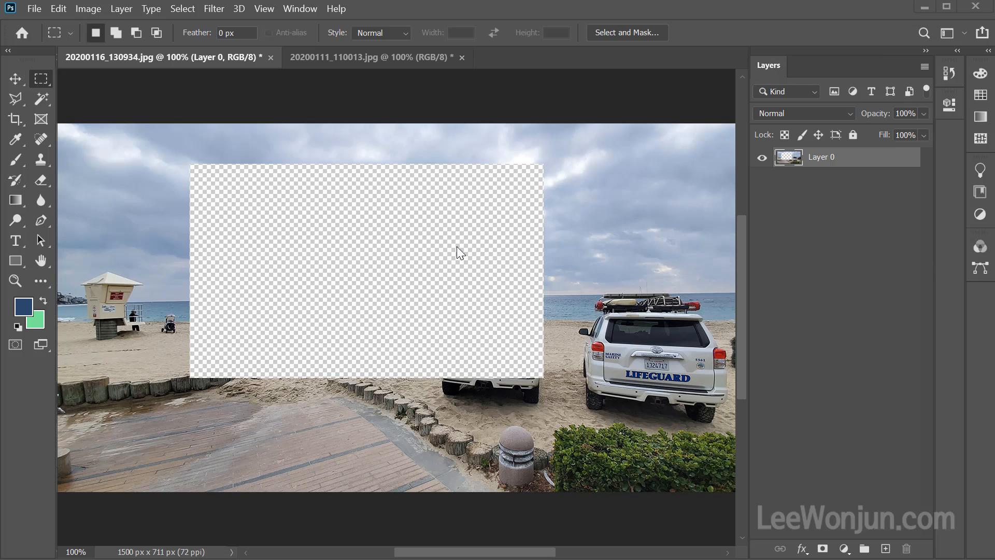
pyautogui.hotkey('ctrl', 'z')
pyautogui.hotkey('ctrl', 'z')
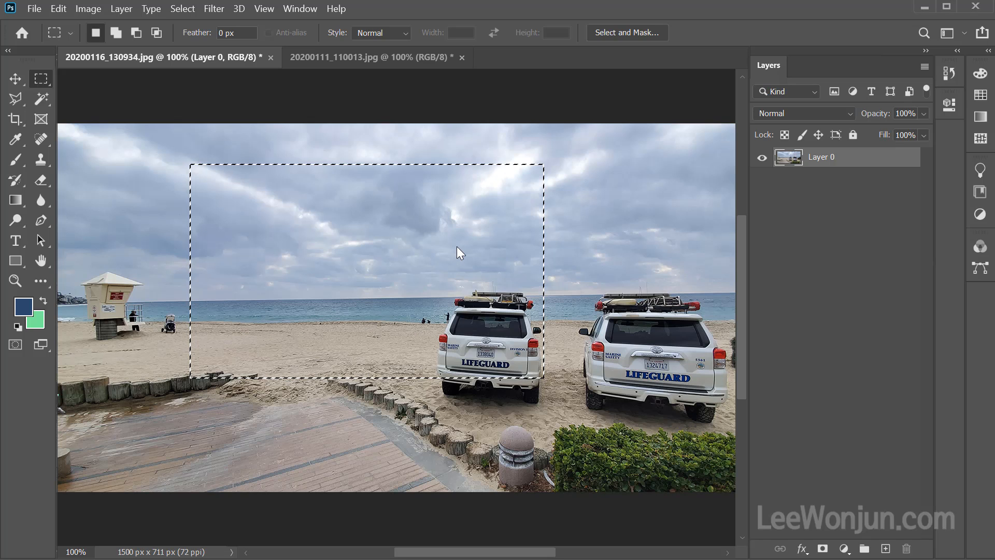
# Copy a rectangle around the two left palm trees in 20200111_110013.jpg and paste it into 20200116_130934.jpg as a new layer.
pyautogui.click(340, 57)
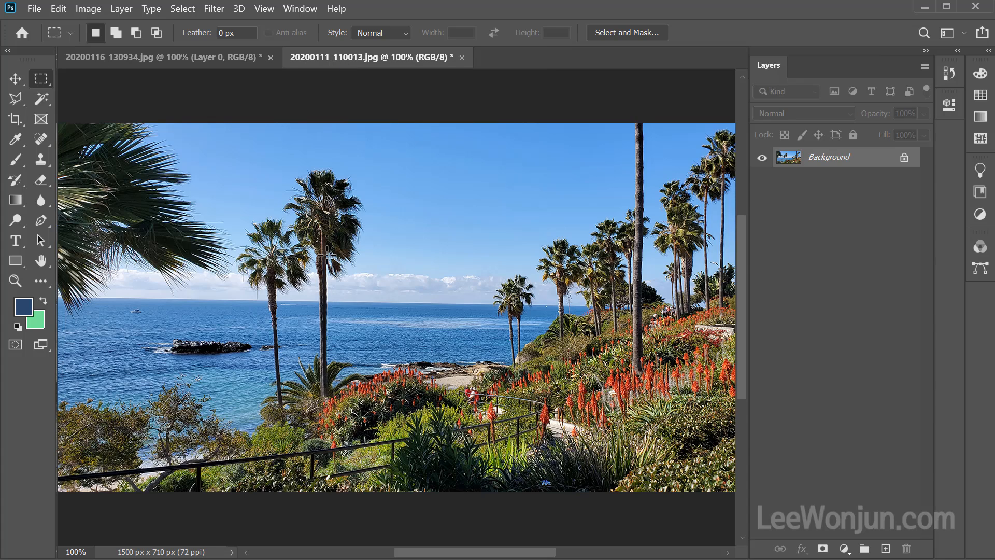
pyautogui.moveTo(234, 163); pyautogui.dragTo(484, 350)
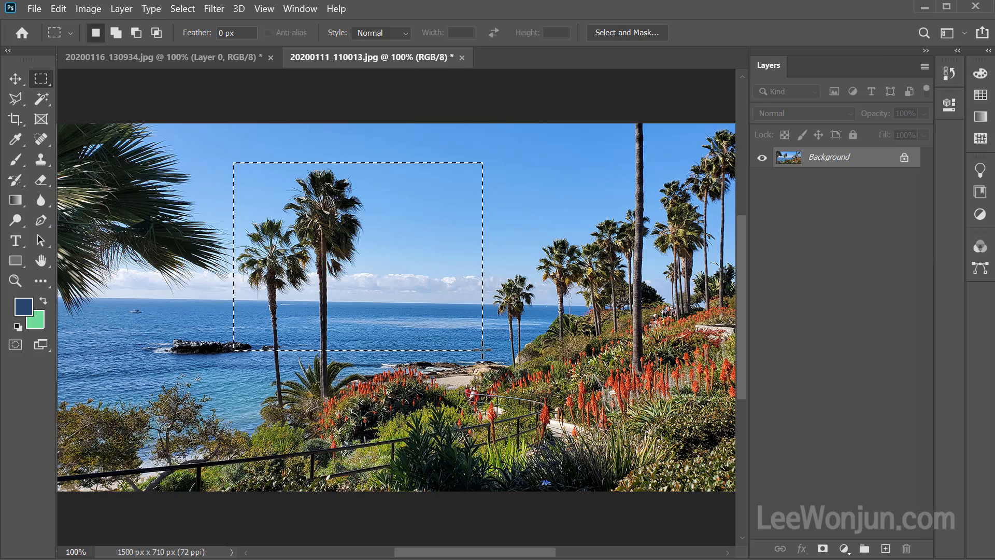
pyautogui.click(138, 60)
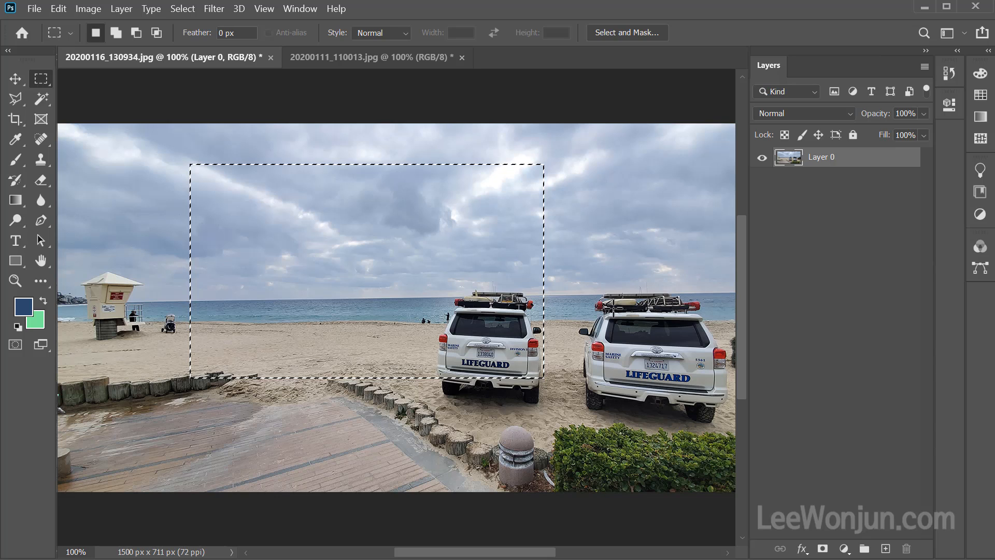
pyautogui.hotkey('ctrl', 'v')
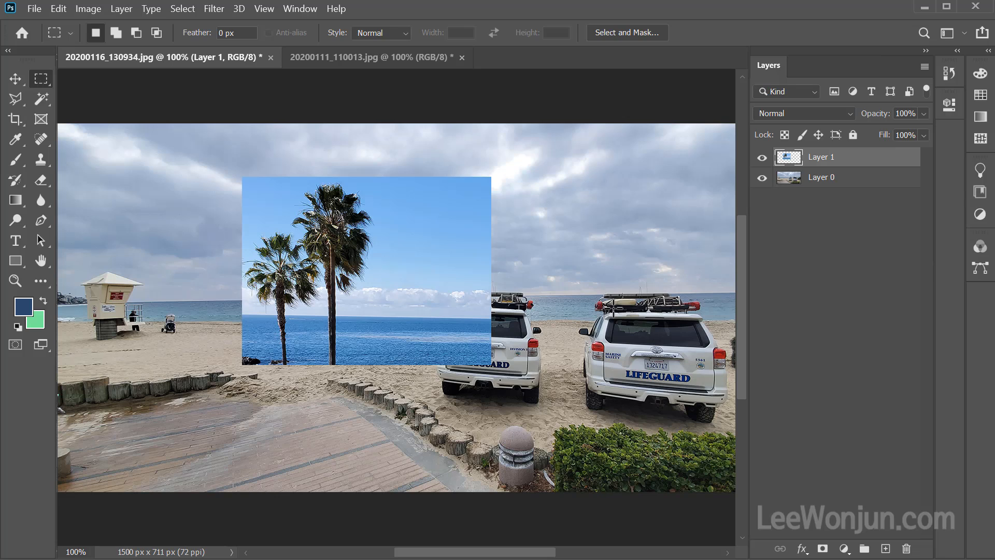
pyautogui.moveTo(861, 171)
pyautogui.mouseDown()
pyautogui.moveTo(824, 174)
pyautogui.moveTo(758, 134)
pyautogui.moveTo(821, 187)
pyautogui.mouseUp()
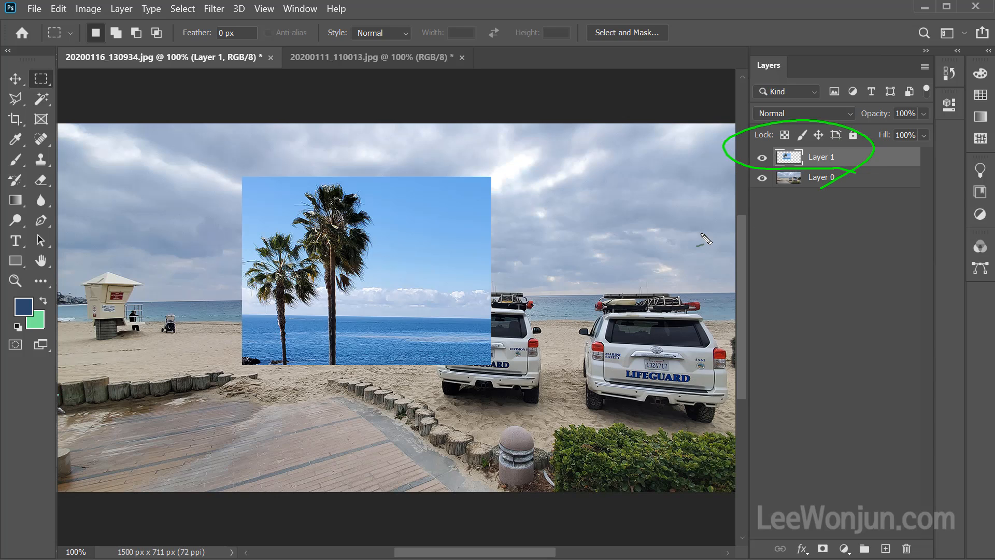
pyautogui.press('Escape')
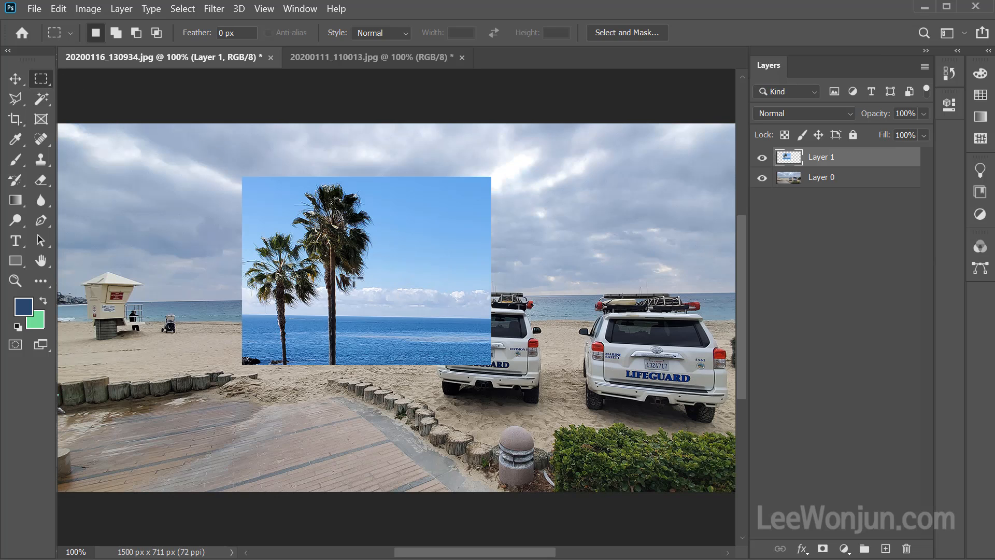
# Delete a rectangular area covering the palm picture's lower right corner from Layer 1, and clear the selection.
pyautogui.moveTo(387, 237); pyautogui.dragTo(529, 420)
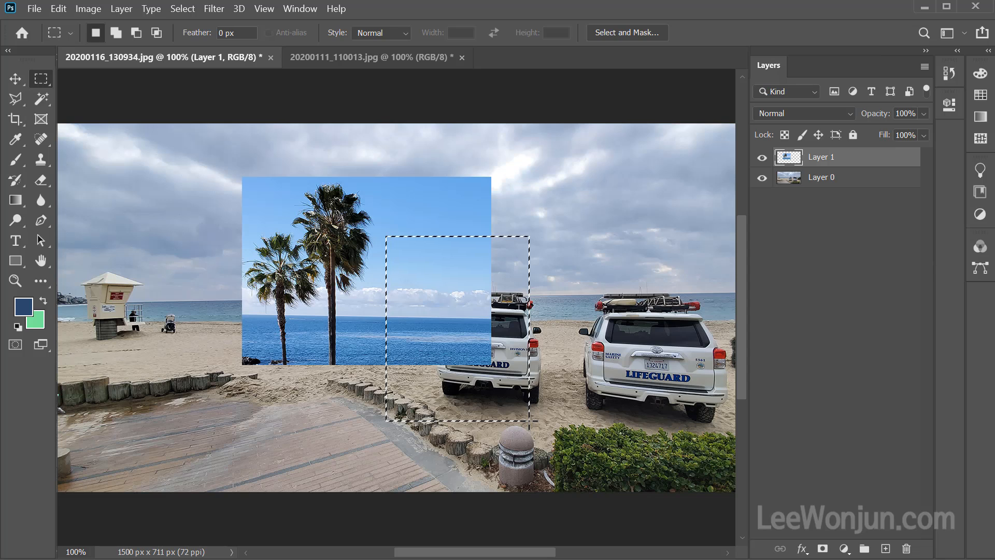
pyautogui.press('Delete')
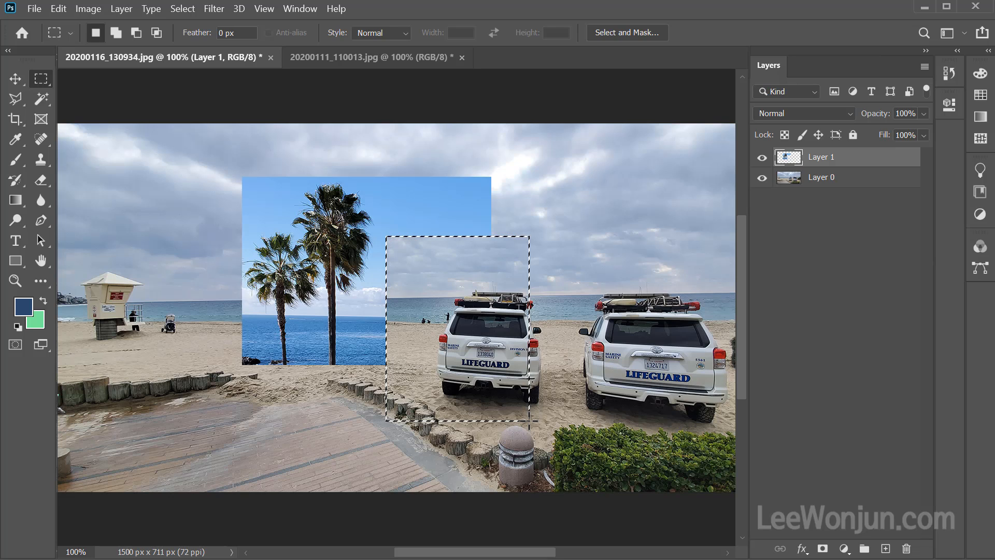
pyautogui.moveTo(833, 166)
pyautogui.mouseDown()
pyautogui.moveTo(750, 162)
pyautogui.moveTo(808, 133)
pyautogui.moveTo(849, 139)
pyautogui.moveTo(805, 180)
pyautogui.mouseUp()
pyautogui.moveTo(725, 226); pyautogui.dragTo(730, 222)
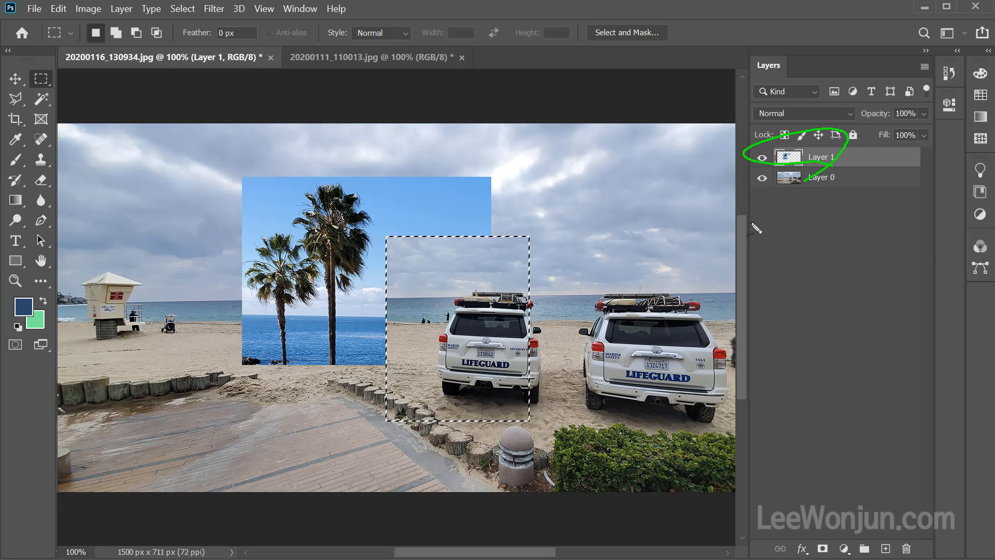
pyautogui.press('Delete')
pyautogui.hotkey('ctrl', 'd')
pyautogui.hotkey('ctrl', 'shift', 'd')
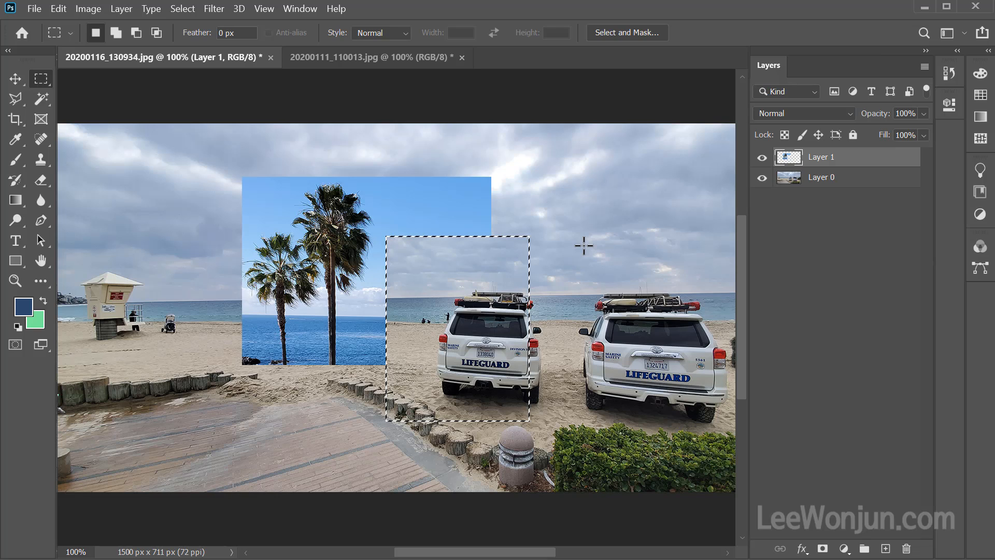
pyautogui.moveTo(828, 186)
pyautogui.mouseDown()
pyautogui.moveTo(756, 193)
pyautogui.moveTo(825, 168)
pyautogui.moveTo(844, 196)
pyautogui.mouseUp()
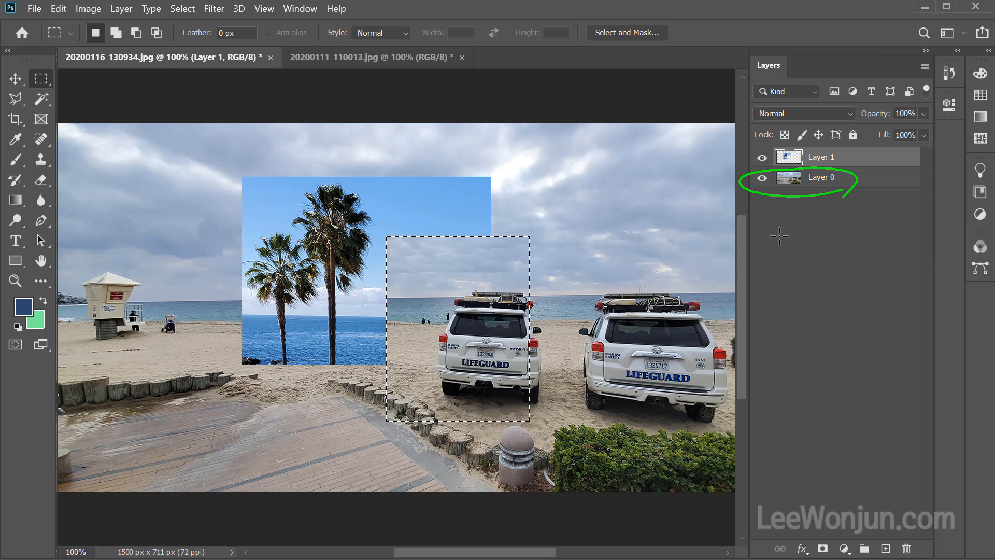
pyautogui.moveTo(936, 161)
pyautogui.mouseDown()
pyautogui.moveTo(786, 170)
pyautogui.moveTo(727, 151)
pyautogui.moveTo(794, 136)
pyautogui.moveTo(909, 132)
pyautogui.moveTo(920, 158)
pyautogui.mouseUp()
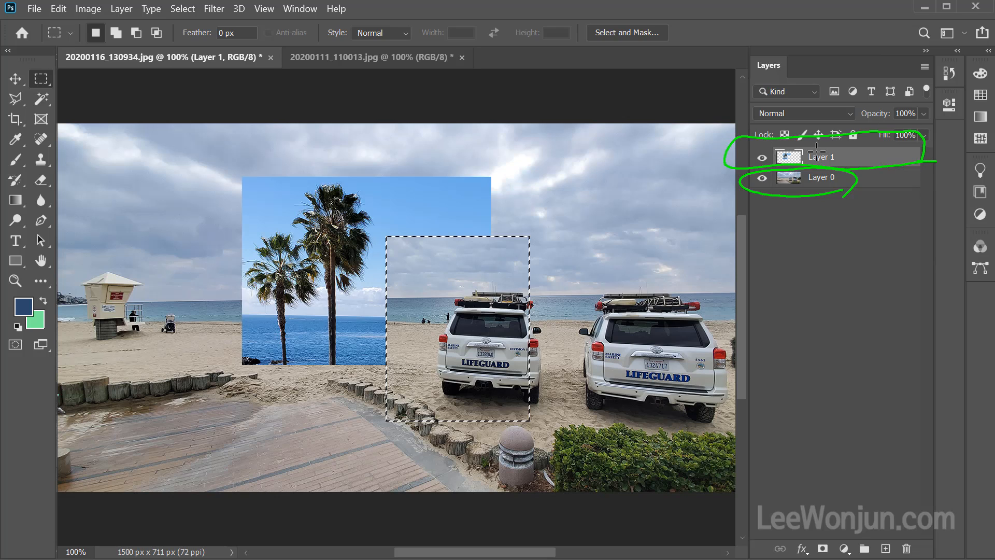
pyautogui.moveTo(819, 156)
pyautogui.mouseDown()
pyautogui.moveTo(862, 154)
pyautogui.moveTo(871, 166)
pyautogui.moveTo(901, 157)
pyautogui.mouseUp()
pyautogui.hotkey('ctrl', 'd')
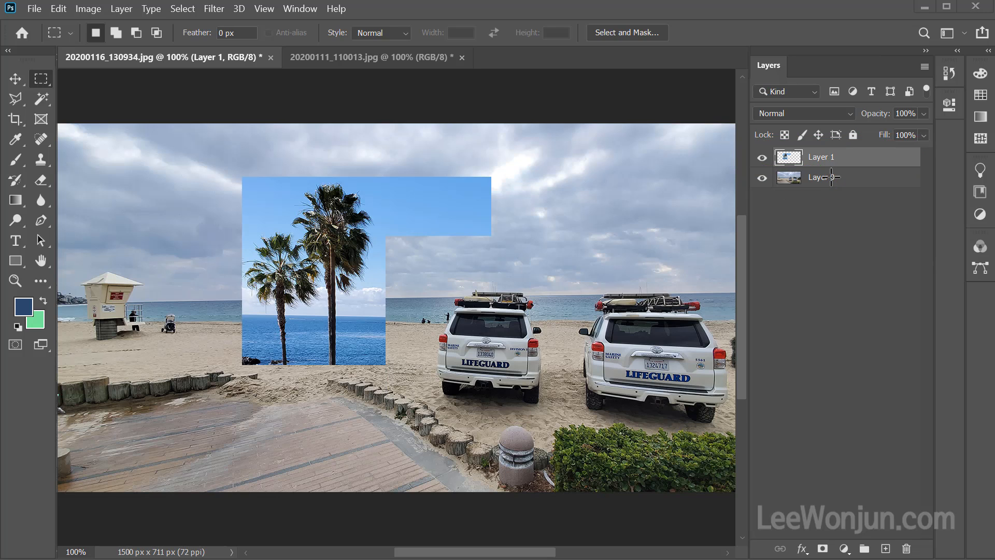
# Restore the last rectangular selection, delete that area from Layer 0, and clear the selection.
pyautogui.hotkey('ctrl', 'shift', 'd')
pyautogui.click(831, 176)
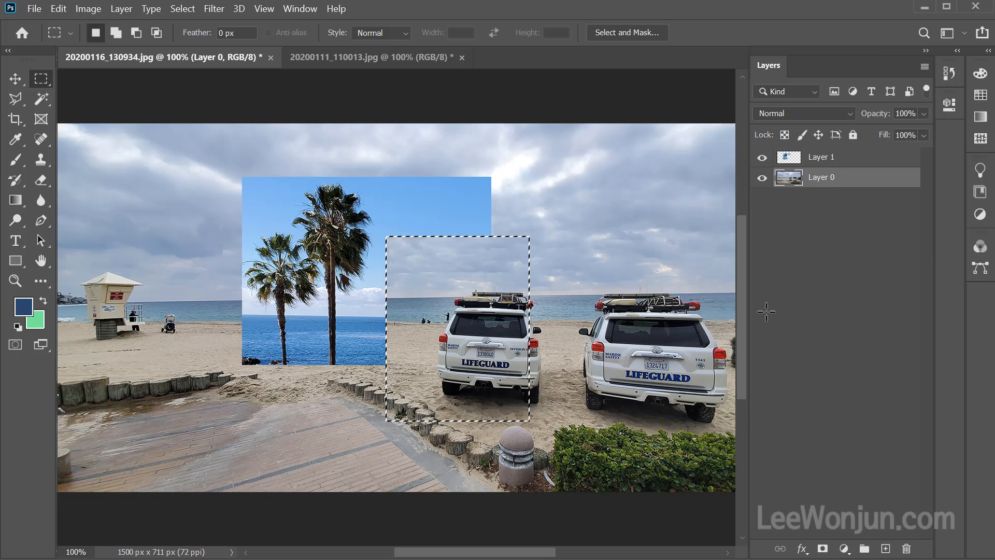
pyautogui.press('Delete')
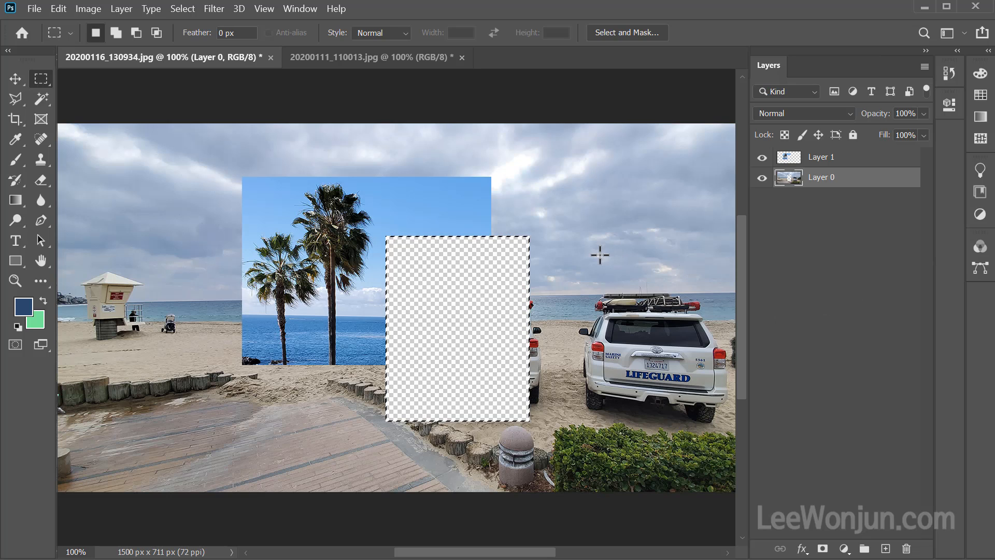
pyautogui.press('shift')
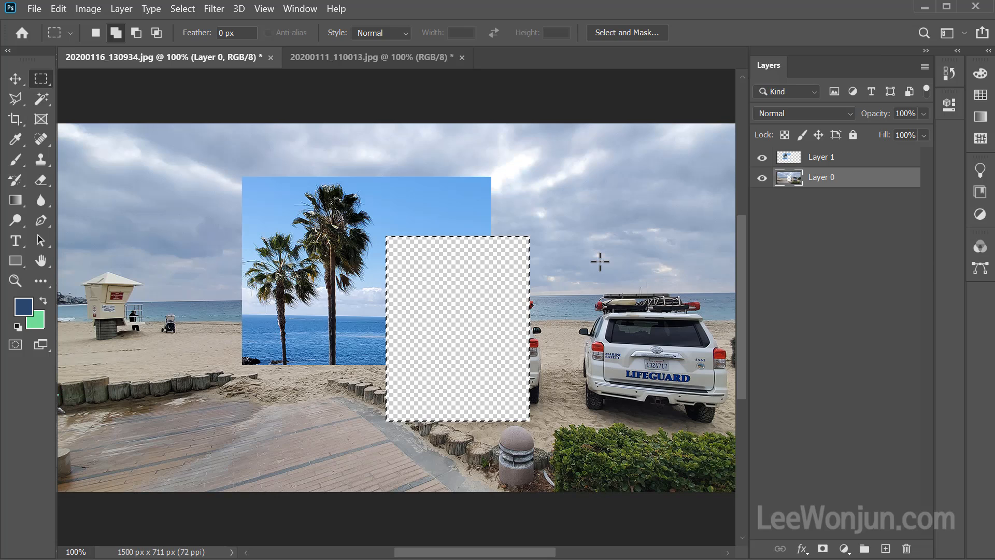
pyautogui.hotkey('ctrl', 'd')
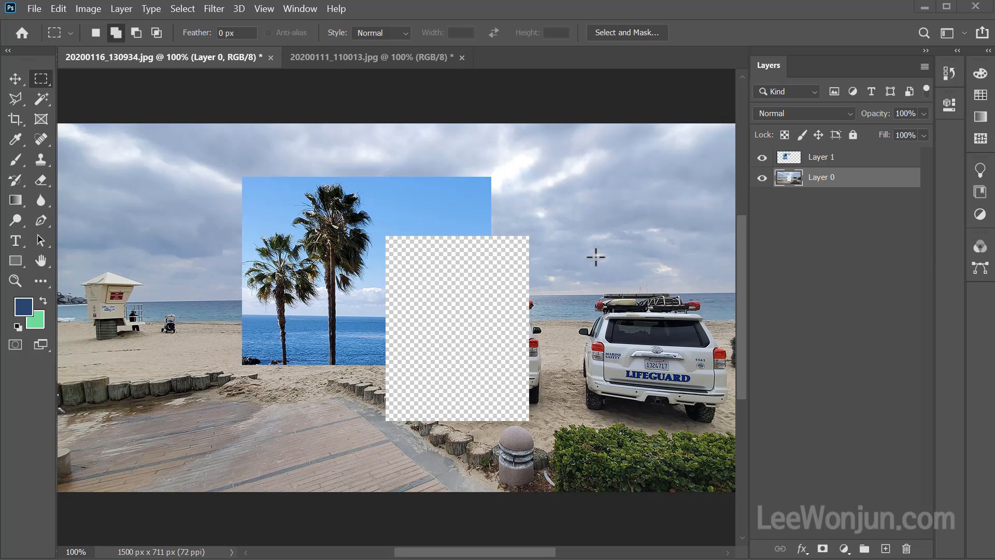
pyautogui.hotkey('ctrl', 'shift', 'd')
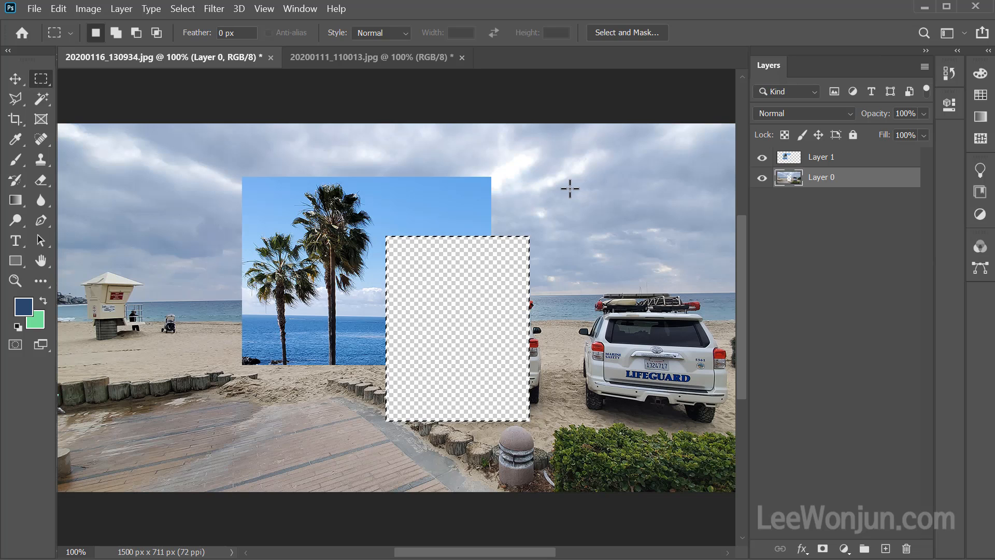
pyautogui.hotkey('ctrl', 'd')
# Move the palm picture up and to the right so it partly covers the transparent hole, using the Move tool with Auto-Select.
pyautogui.press('v')
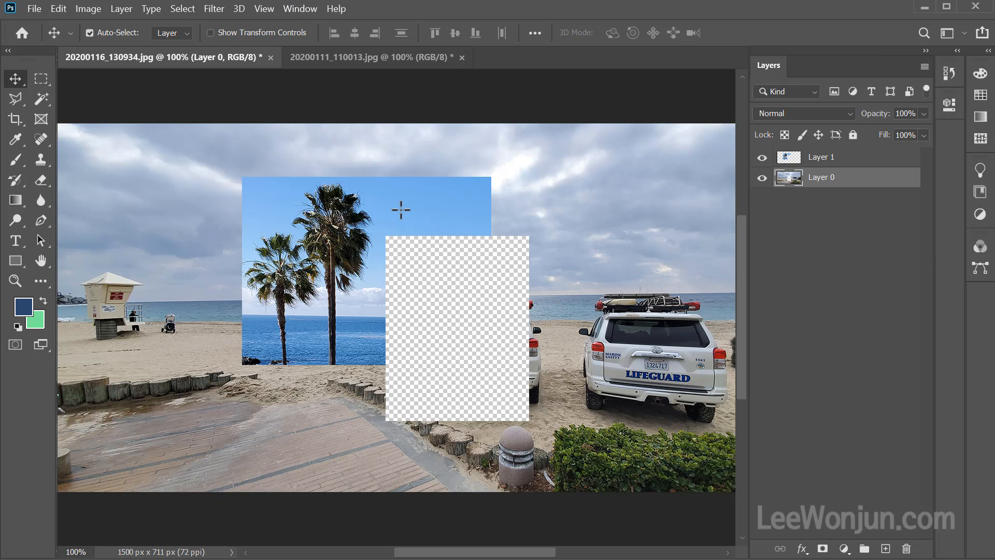
pyautogui.moveTo(298, 278); pyautogui.dragTo(404, 240)
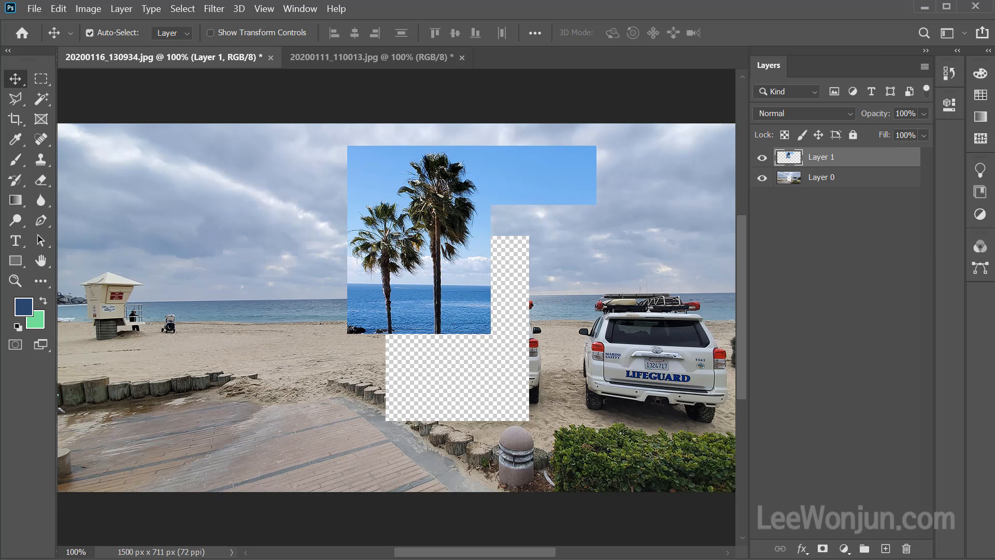
pyautogui.press('ctrl')
pyautogui.moveTo(848, 165)
pyautogui.mouseDown()
pyautogui.moveTo(741, 152)
pyautogui.moveTo(835, 171)
pyautogui.mouseUp()
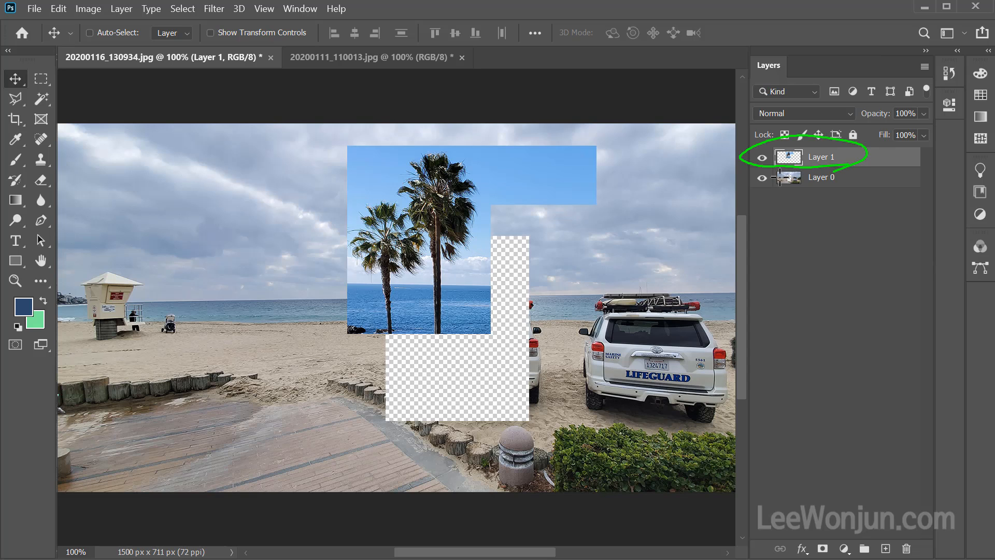
pyautogui.press('Escape')
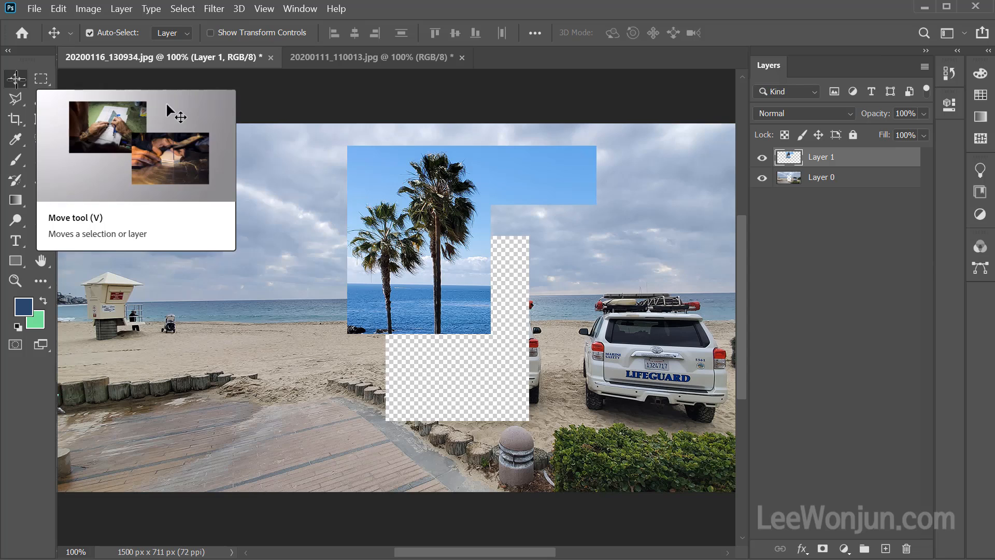
pyautogui.press('ctrl')
pyautogui.moveTo(142, 46); pyautogui.dragTo(130, 72)
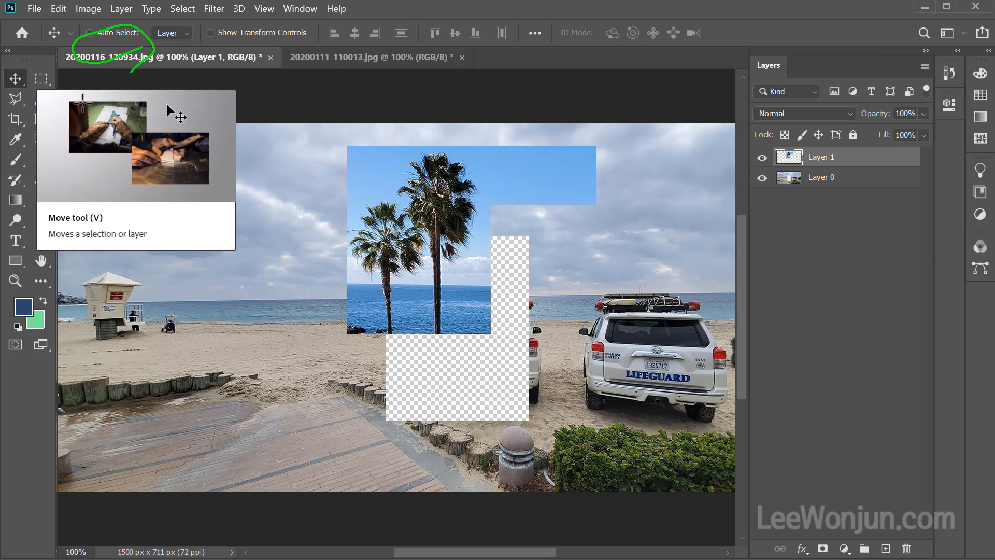
pyautogui.press('Escape')
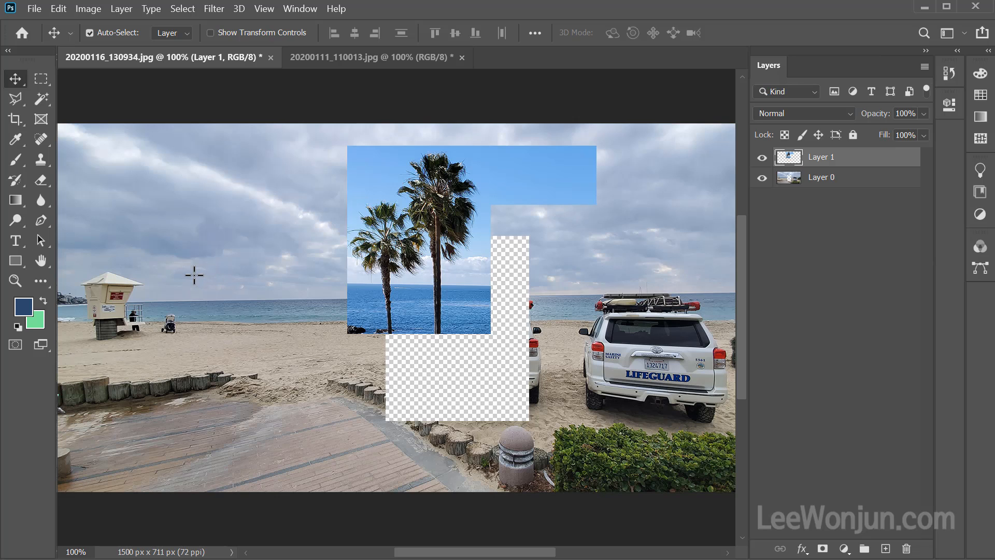
# Shift the beach photo layer slightly right and down with Auto-Select, and return it to its original position.
pyautogui.moveTo(194, 275); pyautogui.dragTo(241, 282)
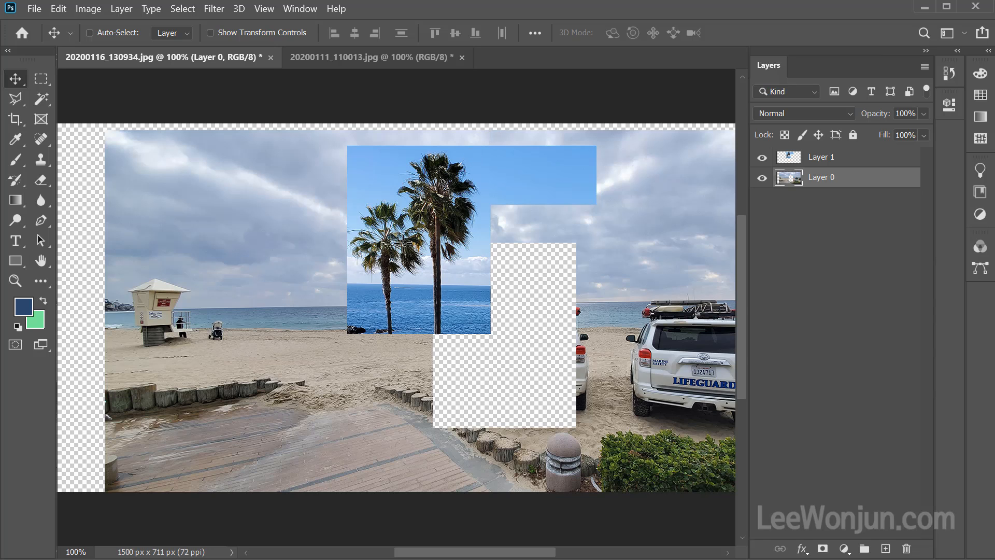
pyautogui.moveTo(436, 219); pyautogui.dragTo(389, 213)
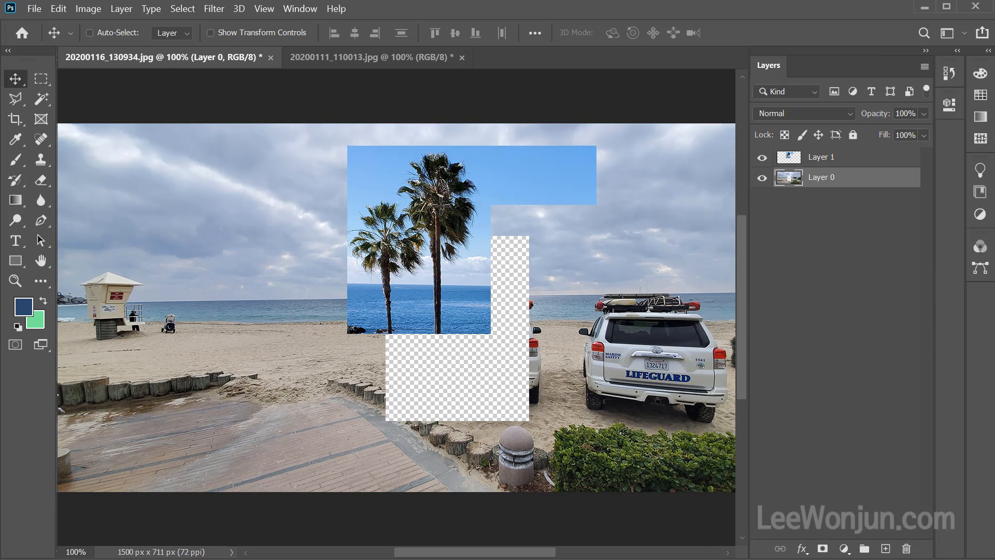
pyautogui.moveTo(441, 188); pyautogui.dragTo(532, 175)
# Turn off Auto-Select and, with Layer 1 active, reposition the palm picture by moving from points outside it, such as the right lifeguard car.
pyautogui.click(89, 33)
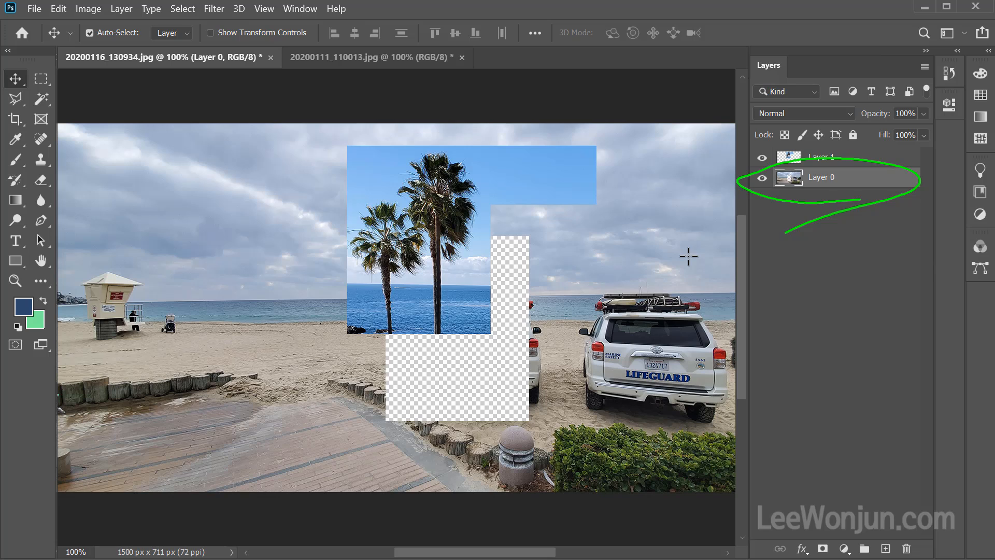
pyautogui.click(812, 157)
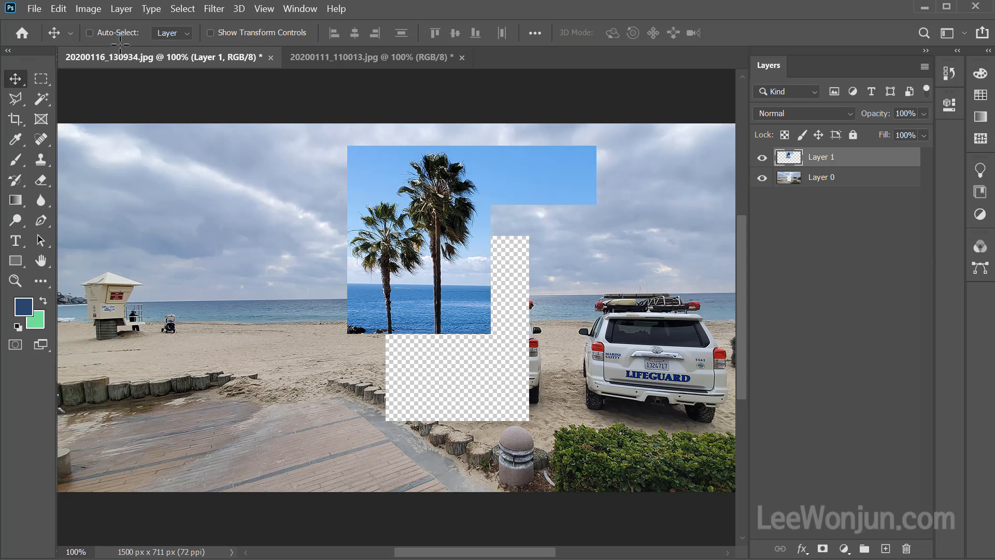
pyautogui.click(89, 32)
pyautogui.click(90, 33)
pyautogui.moveTo(662, 318); pyautogui.dragTo(585, 318)
pyautogui.moveTo(482, 290); pyautogui.dragTo(661, 330)
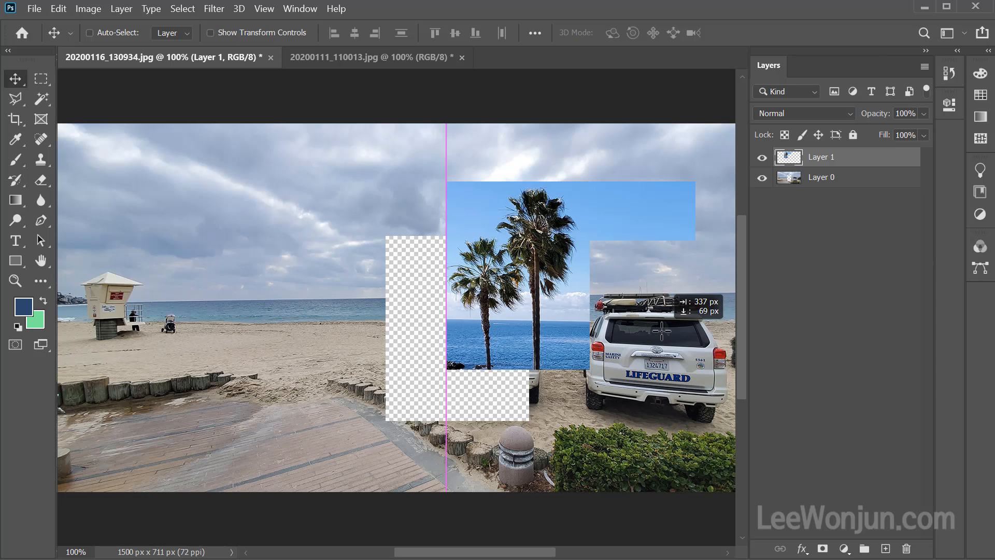
pyautogui.moveTo(677, 388); pyautogui.dragTo(597, 349)
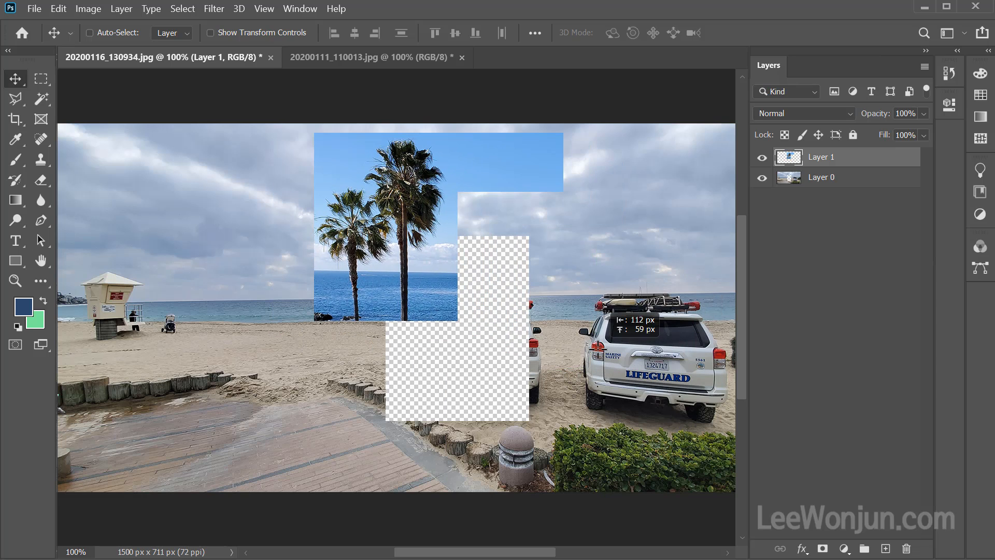
# Turn Auto-Select back on, move the beach photo slightly right and down, and move the palm picture left over the lifeguard tower's side.
pyautogui.click(90, 33)
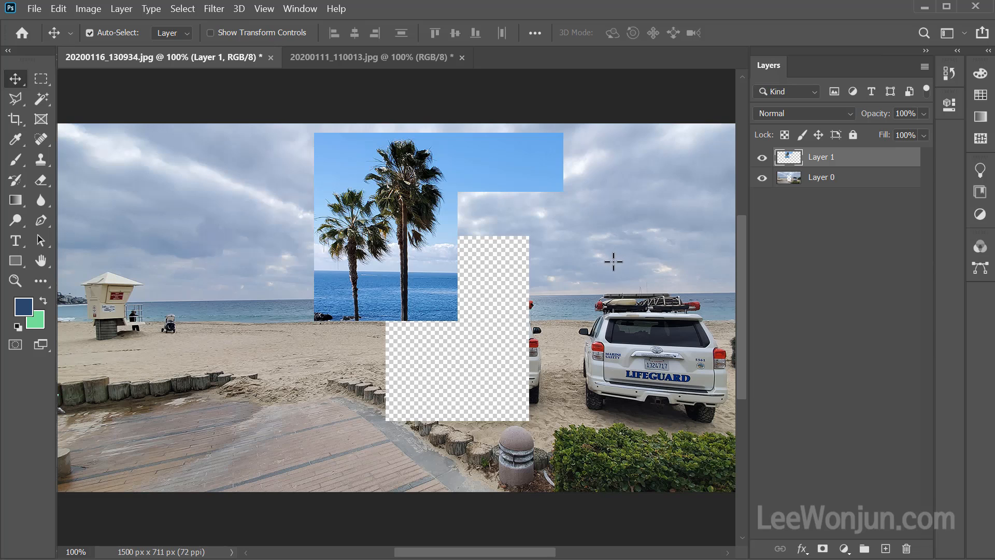
pyautogui.moveTo(622, 271)
pyautogui.mouseDown()
pyautogui.moveTo(588, 285)
pyautogui.moveTo(593, 231)
pyautogui.moveTo(640, 279)
pyautogui.mouseUp()
pyautogui.moveTo(388, 229); pyautogui.dragTo(231, 235)
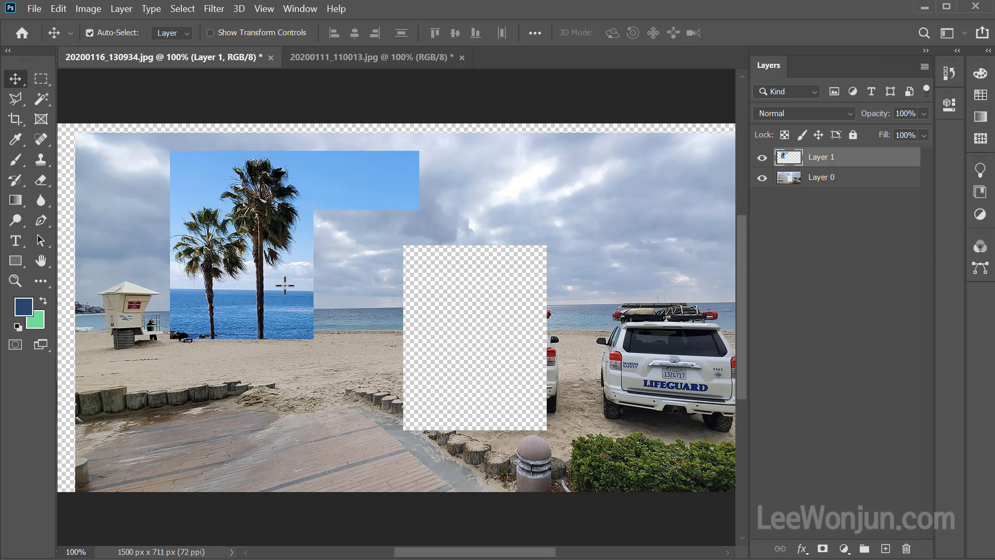
pyautogui.hotkey('ctrl', '2')
pyautogui.moveTo(865, 184)
pyautogui.mouseDown()
pyautogui.moveTo(846, 192)
pyautogui.moveTo(789, 116)
pyautogui.moveTo(871, 123)
pyautogui.moveTo(877, 169)
pyautogui.moveTo(841, 215)
pyautogui.mouseUp()
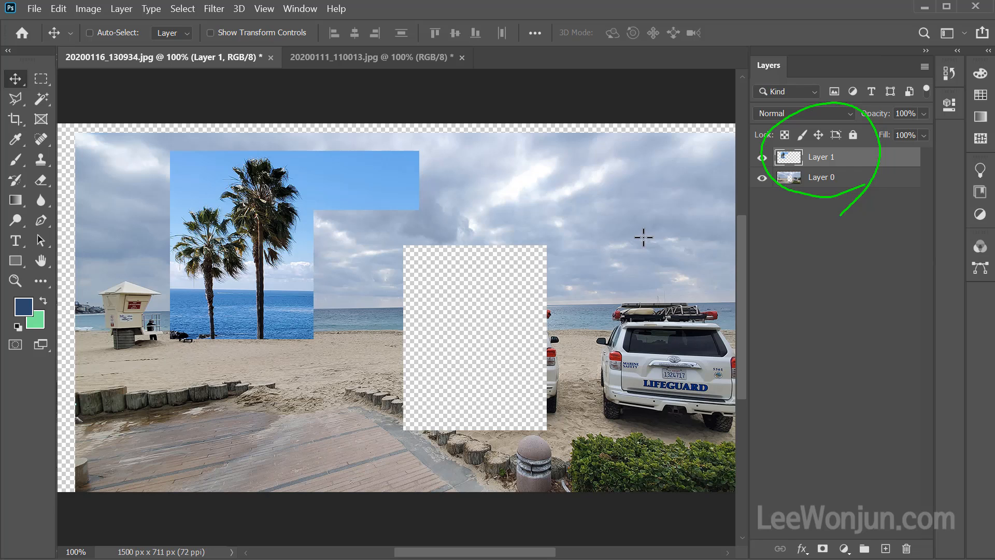
pyautogui.press('Escape')
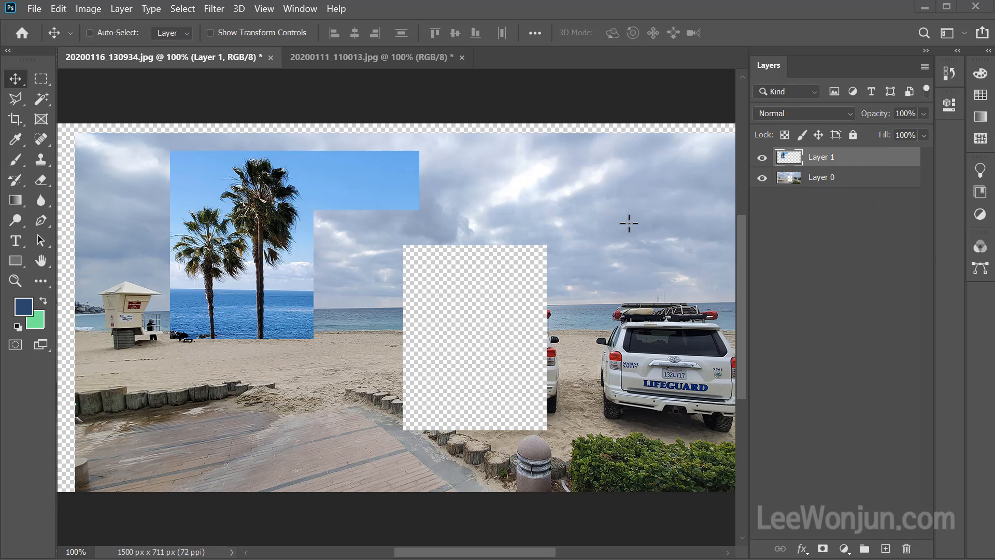